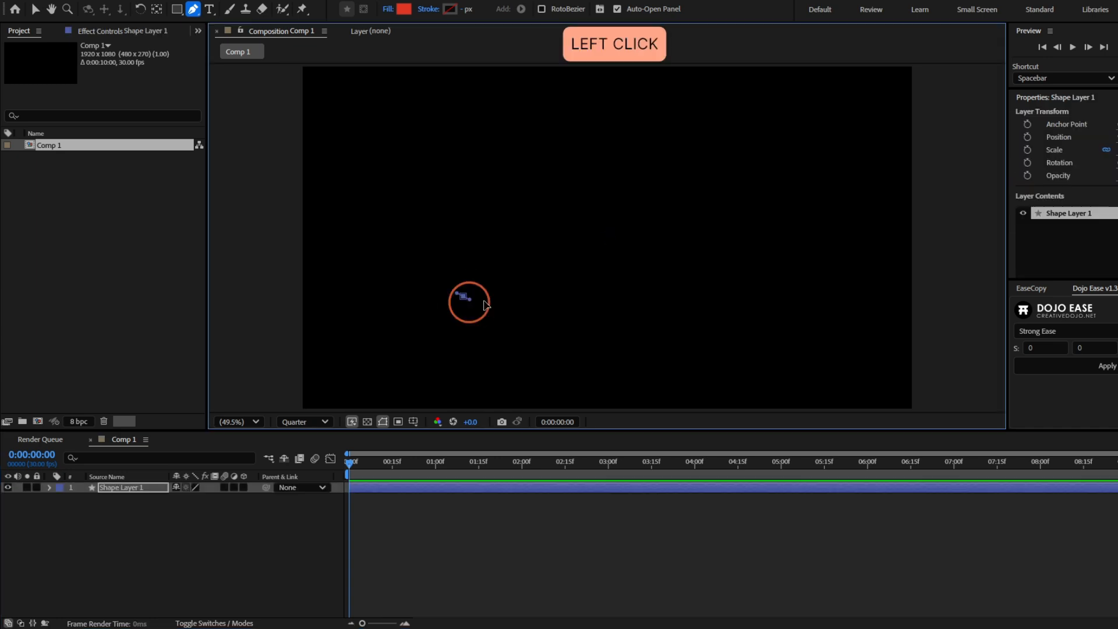
- Continue the Pen tool path with three smooth curved points, forming one open loop that ends near the lower-right of the composition
{"action": "left_click_drag", "start_coordinate": [683, 226], "coordinate": [714, 163]}
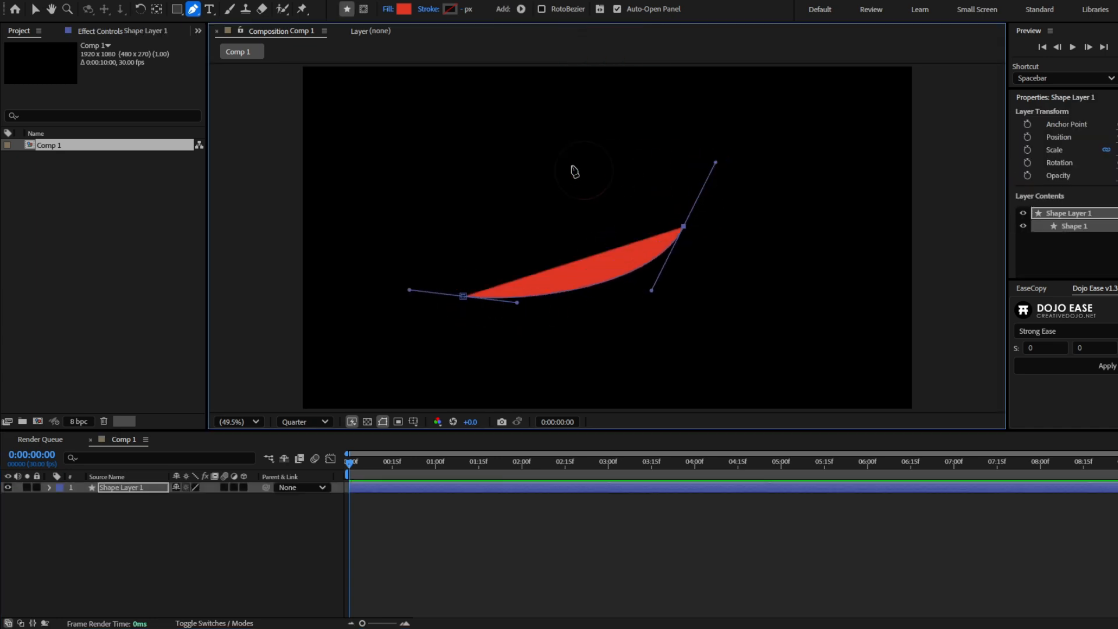
{"action": "left_click_drag", "start_coordinate": [523, 192], "coordinate": [550, 262]}
{"action": "left_click_drag", "start_coordinate": [793, 294], "coordinate": [853, 282]}
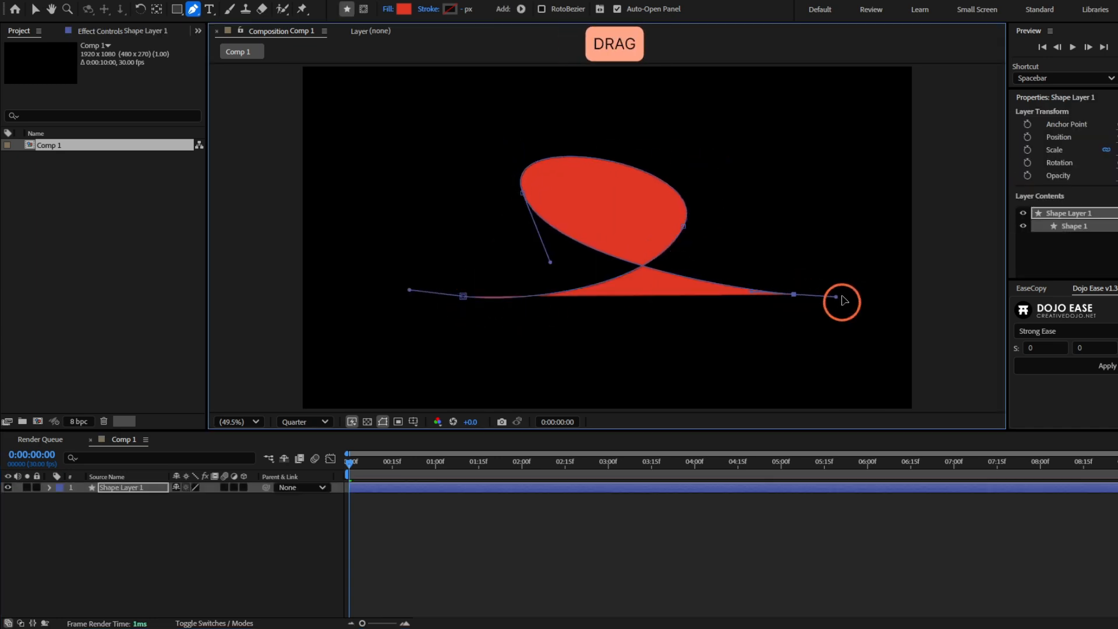
- Remove the looping path's fill and give it a white 20 px stroke
{"action": "left_click", "coordinate": [387, 10]}
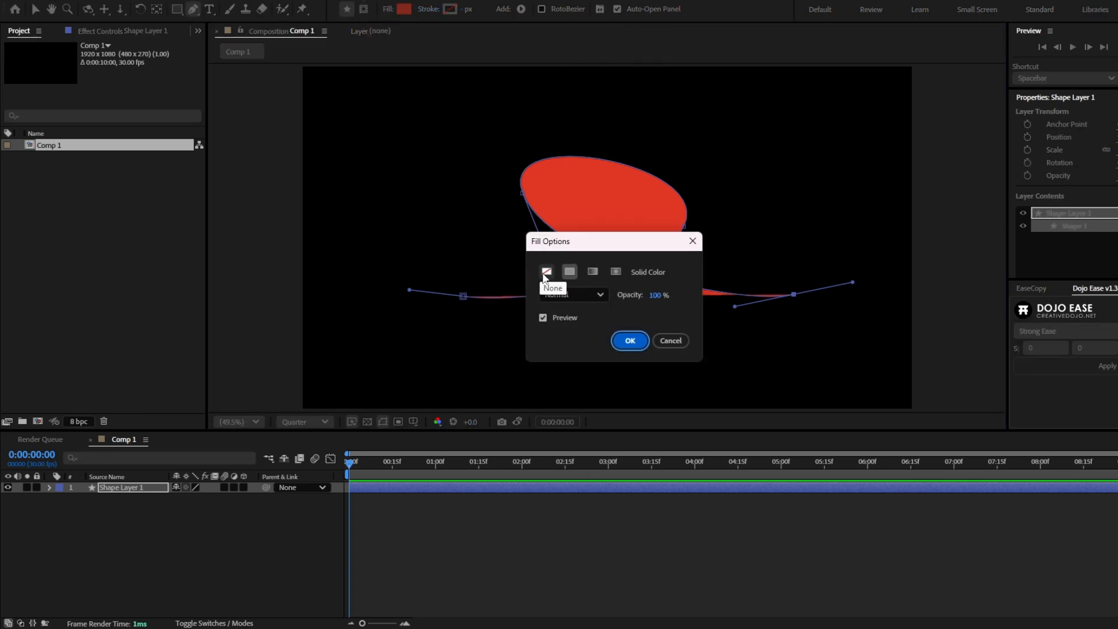
{"action": "left_click", "coordinate": [546, 271]}
{"action": "left_click", "coordinate": [629, 341]}
{"action": "mouse_move", "coordinate": [464, 9]}
{"action": "left_mouse_down"}
{"action": "mouse_move", "coordinate": [508, 23]}
{"action": "mouse_move", "coordinate": [496, 25]}
{"action": "left_mouse_up"}
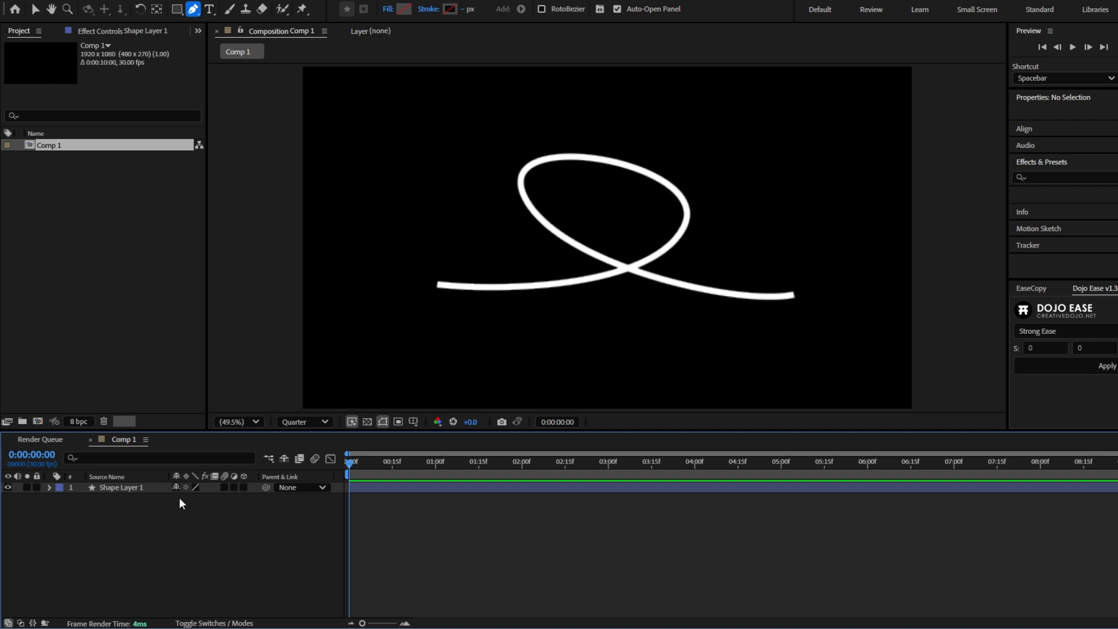
- Rename the looping path's shape layer as Line
{"action": "left_click", "coordinate": [115, 488]}
{"action": "key", "text": "Return"}
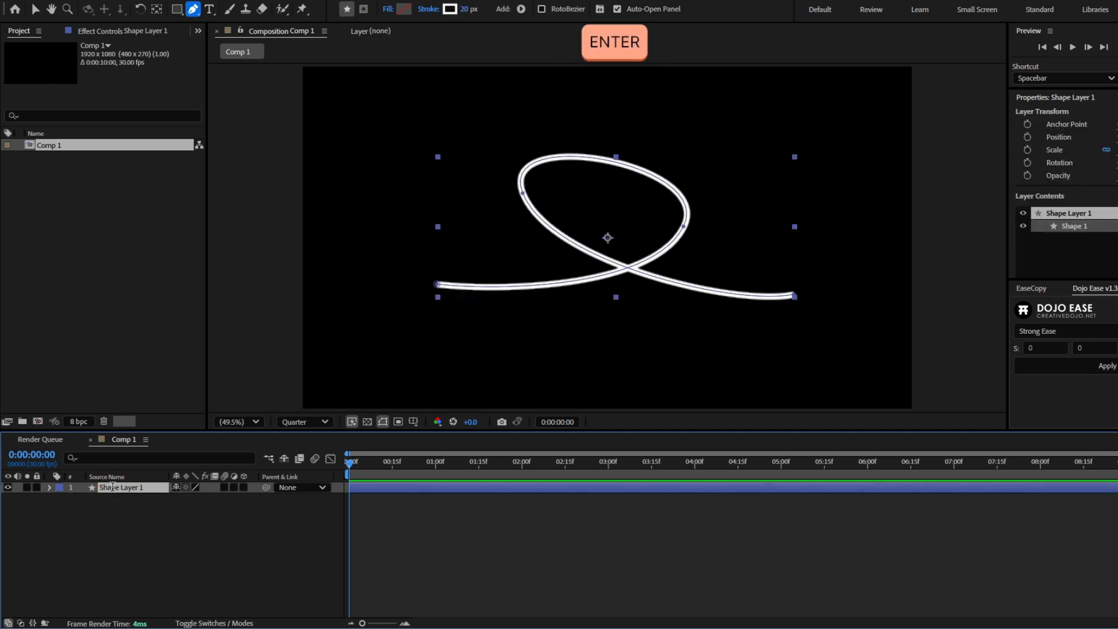
{"action": "type", "text": "Line"}
{"action": "key", "text": "Return"}
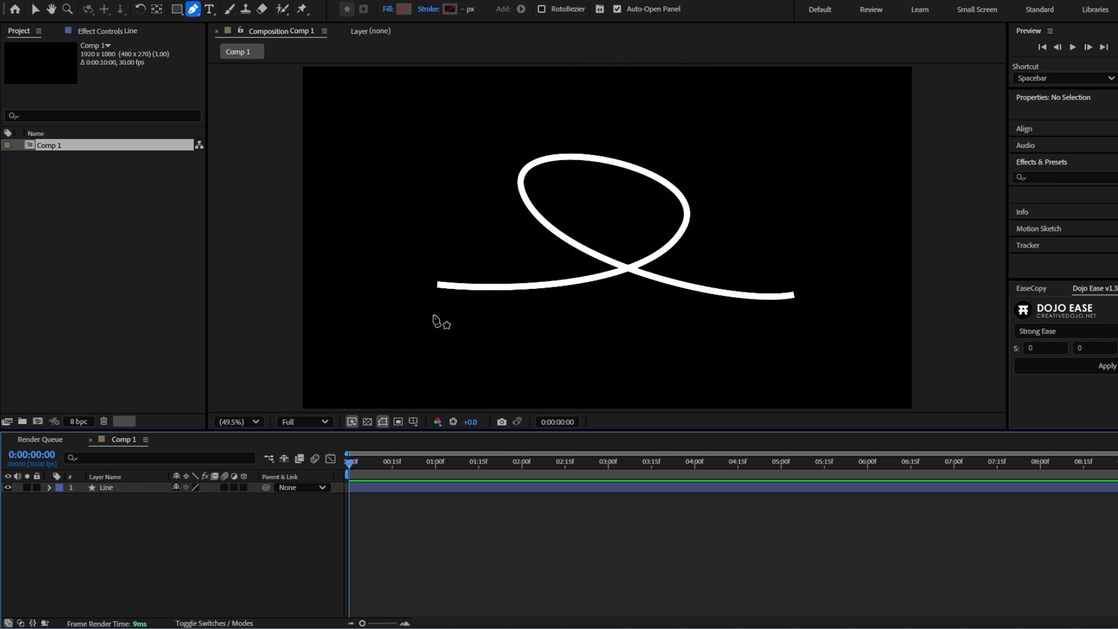
- Set the Line Cap of Stroke 1 in the Line layer to Round Cap, and collapse the layer's properties
{"action": "scroll", "coordinate": [428, 318], "scroll_direction": "up", "scroll_amount": 2}
{"action": "left_click_drag", "start_coordinate": [429, 317], "coordinate": [707, 305]}
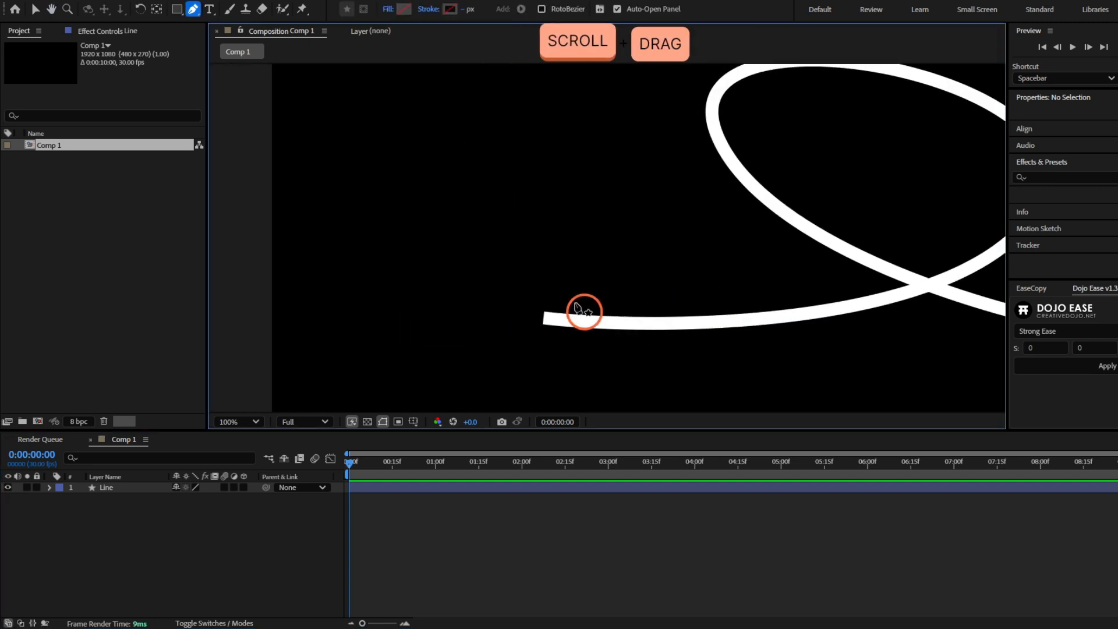
{"action": "left_click", "coordinate": [49, 489]}
{"action": "left_click", "coordinate": [59, 499]}
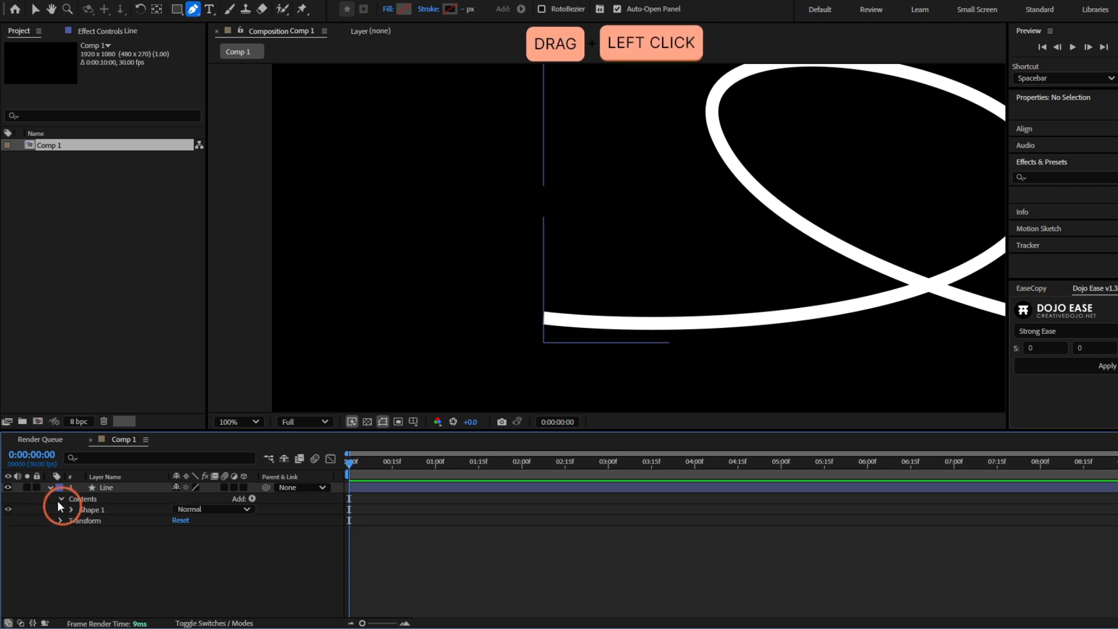
{"action": "left_click", "coordinate": [68, 510]}
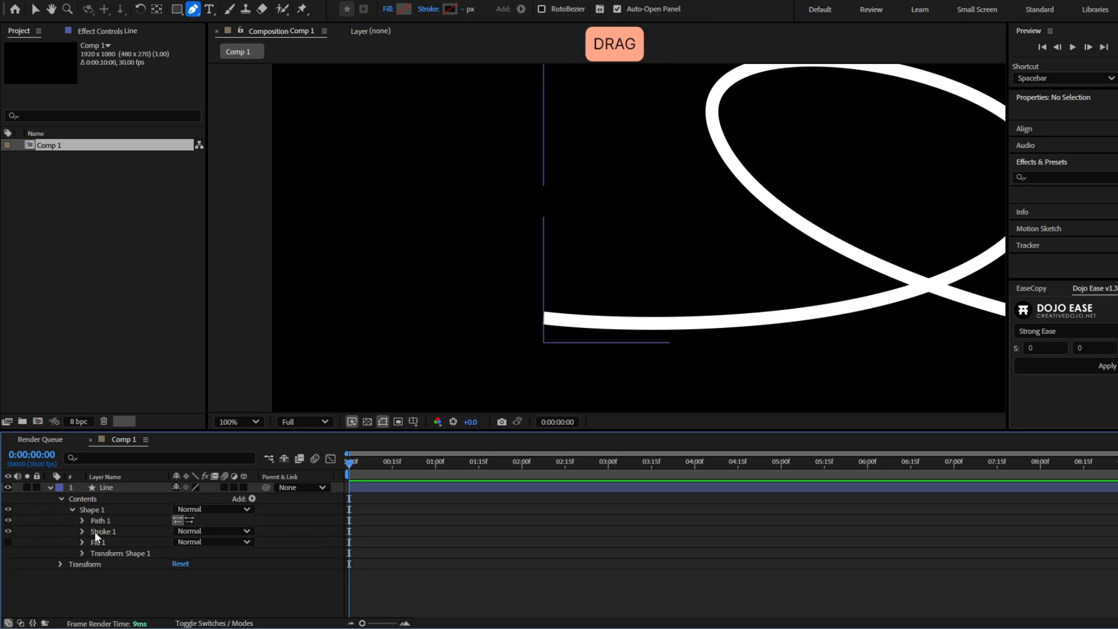
{"action": "left_click", "coordinate": [82, 531]}
{"action": "scroll", "coordinate": [82, 532], "scroll_direction": "down", "scroll_amount": 3}
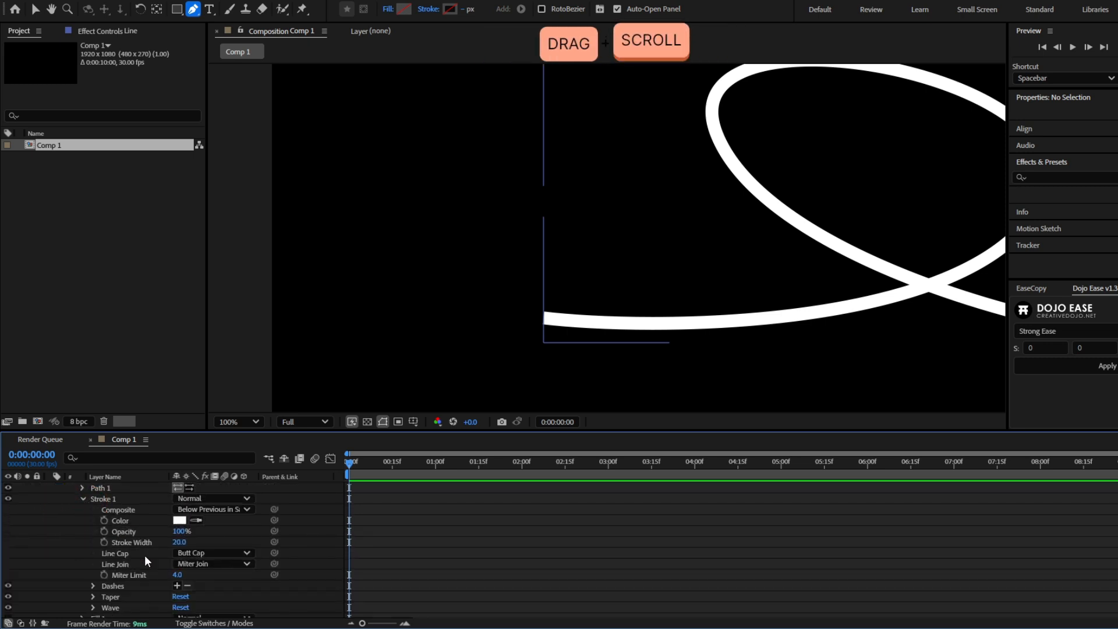
{"action": "left_click", "coordinate": [192, 554]}
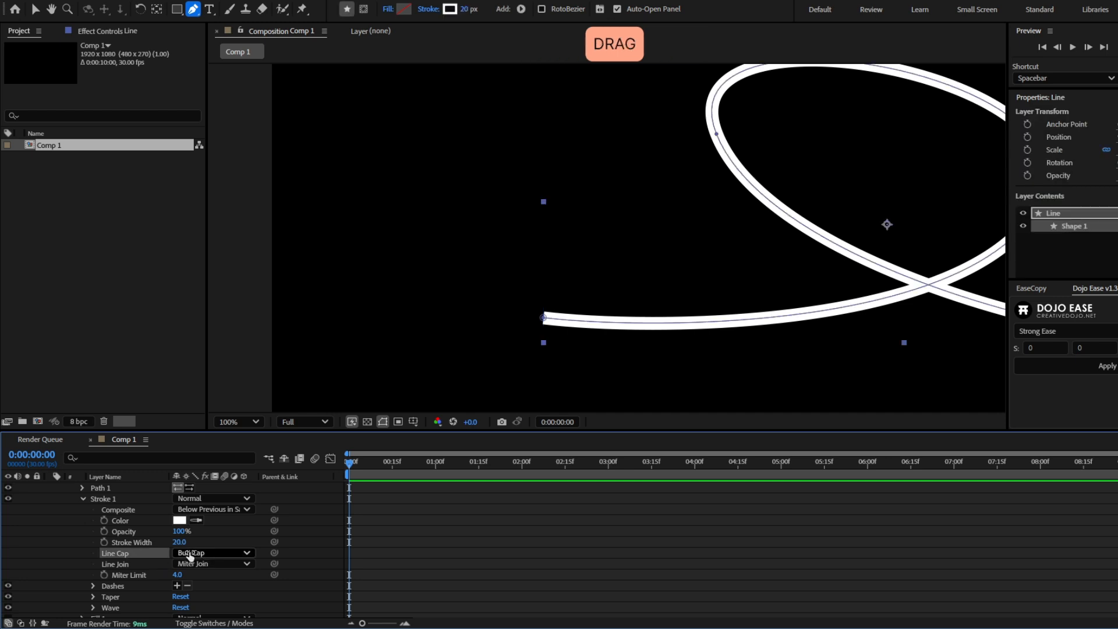
{"action": "left_click", "coordinate": [208, 553]}
{"action": "left_click", "coordinate": [214, 580]}
{"action": "left_click", "coordinate": [438, 545]}
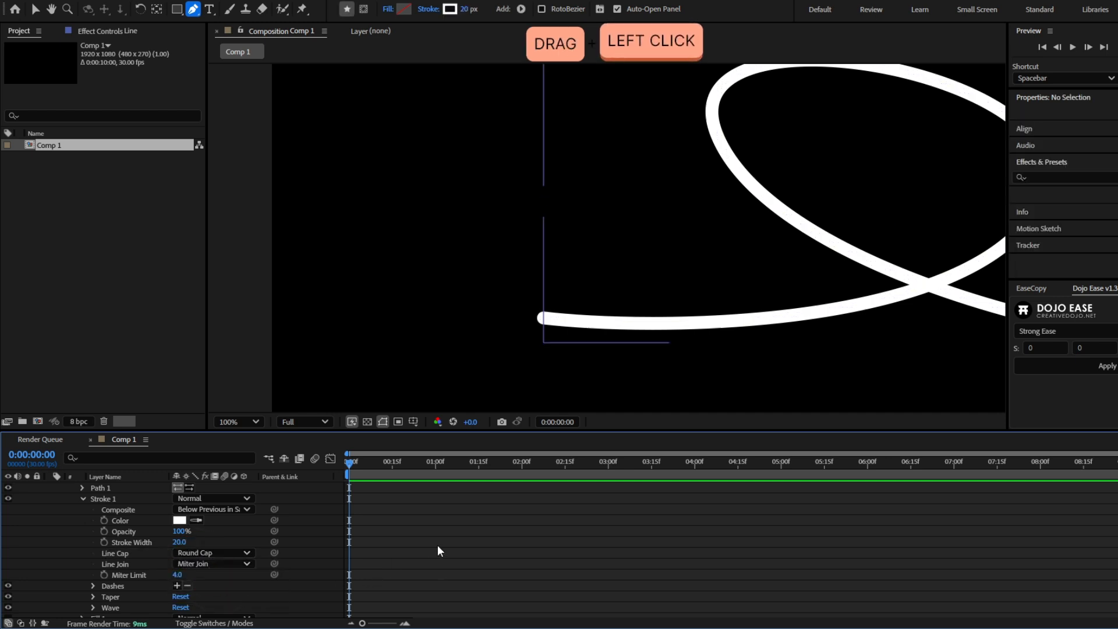
{"action": "scroll", "coordinate": [585, 195], "scroll_direction": "down", "scroll_amount": 1}
{"action": "left_click_drag", "start_coordinate": [669, 253], "coordinate": [513, 264]}
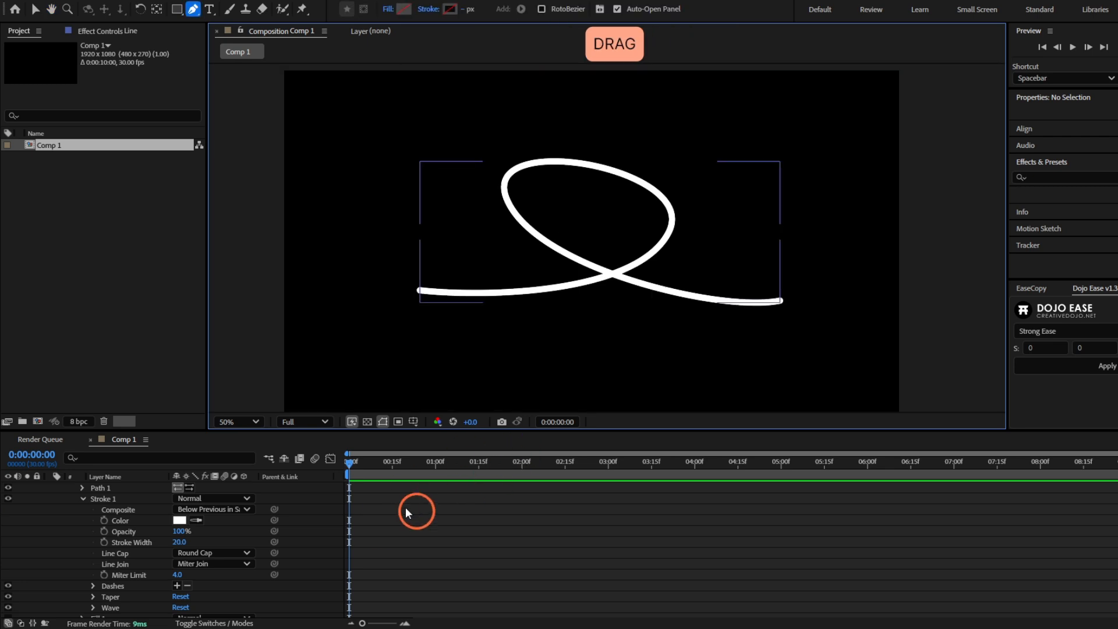
{"action": "scroll", "coordinate": [319, 537], "scroll_direction": "up", "scroll_amount": 2}
{"action": "left_click", "coordinate": [49, 488]}
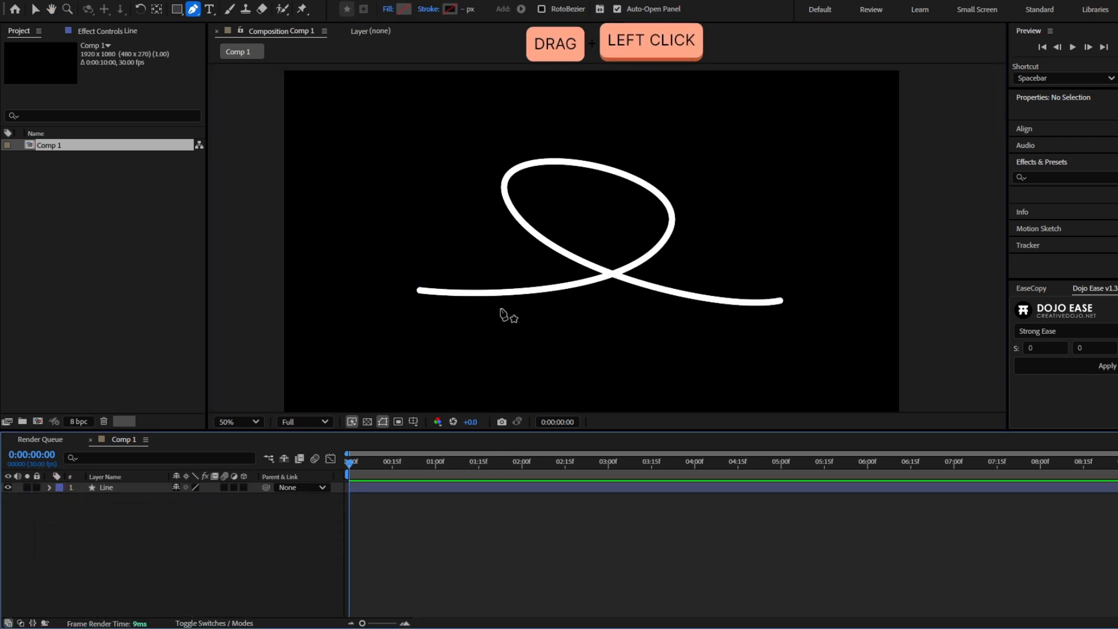
- Draw a small upright triangle with the Polygon tool in the composition's upper-left area, as a new shape layer
{"action": "key", "text": "v"}
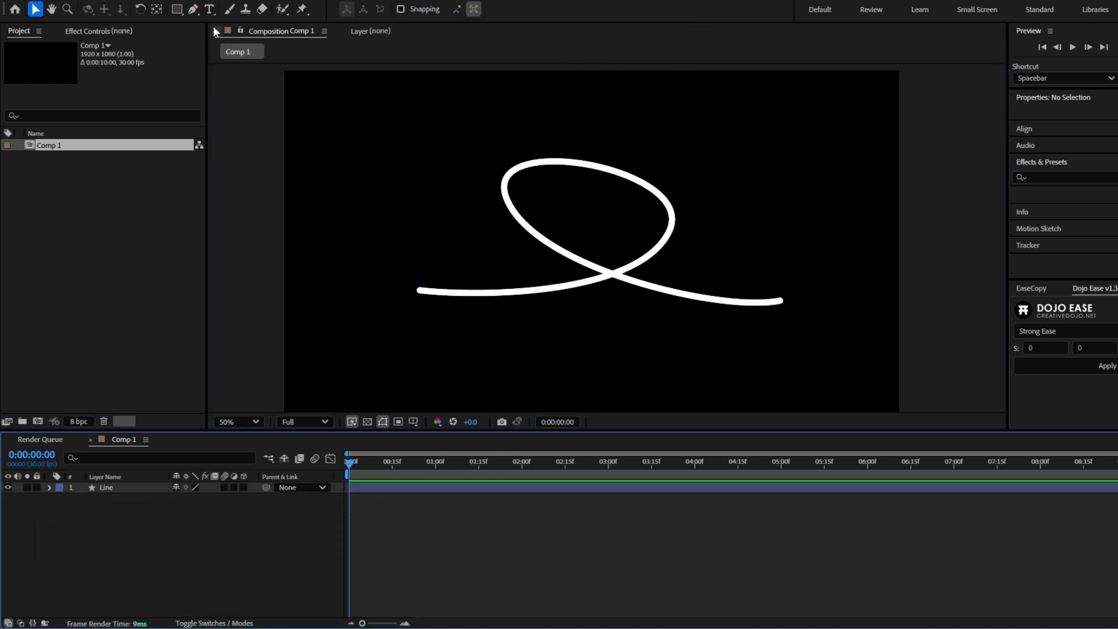
{"action": "left_click", "coordinate": [177, 8]}
{"action": "left_click_drag", "start_coordinate": [181, 9], "coordinate": [240, 50]}
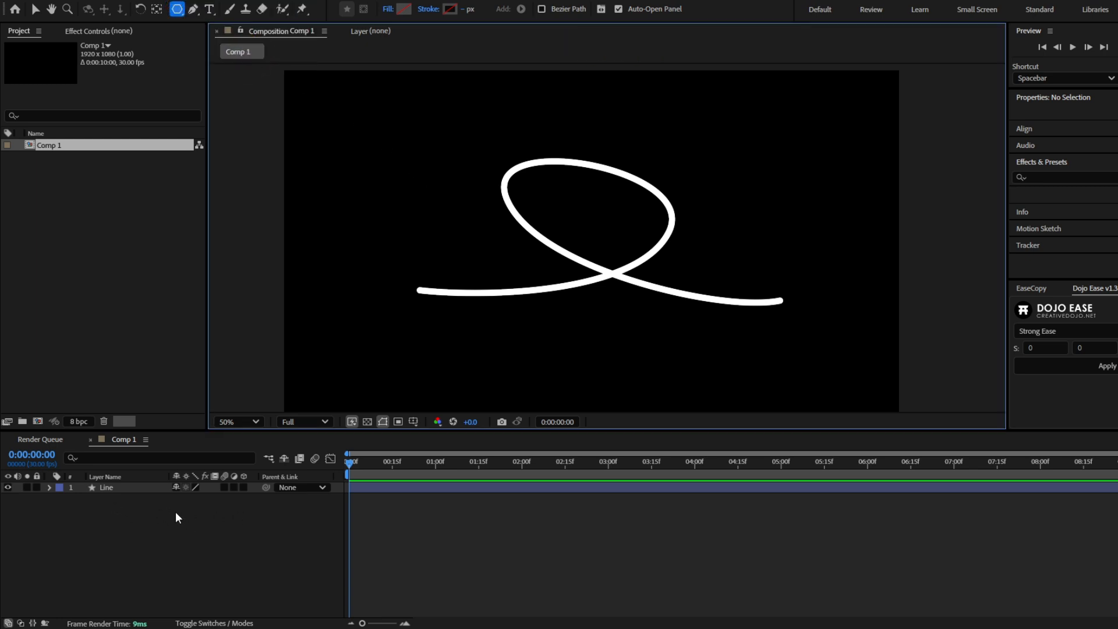
{"action": "left_click_drag", "start_coordinate": [402, 160], "coordinate": [438, 192]}
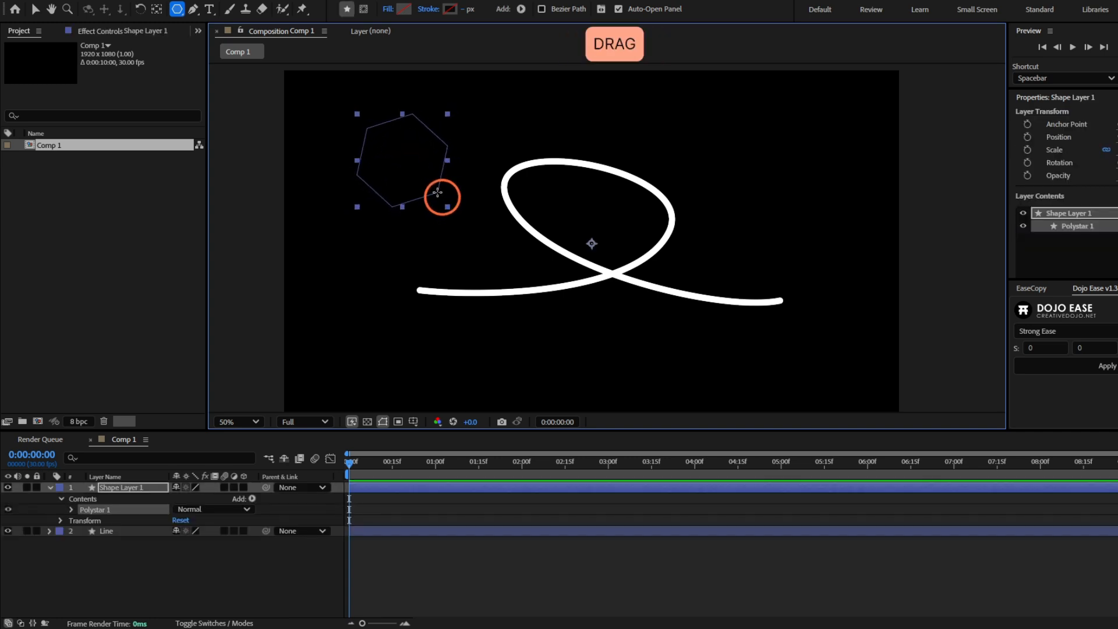
{"action": "key", "text": "Down"}
{"action": "key", "text": "Down"}
{"action": "key", "text": "Down"}
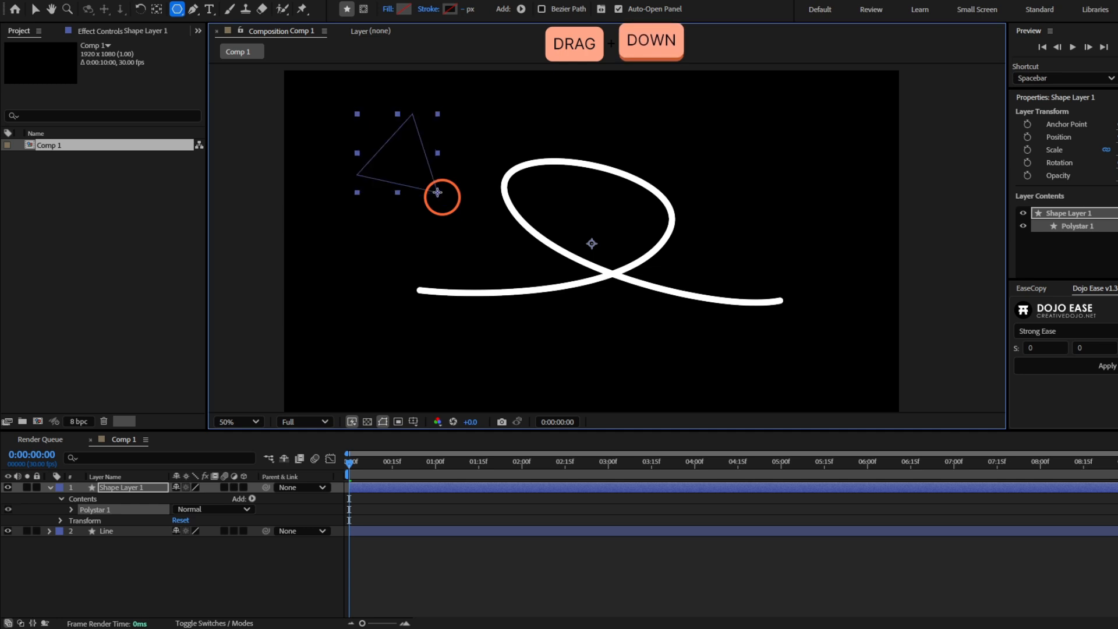
{"action": "key", "text": "shift"}
{"action": "mouse_move", "coordinate": [437, 192]}
{"action": "left_mouse_down"}
{"action": "mouse_move", "coordinate": [459, 172]}
{"action": "mouse_move", "coordinate": [419, 187]}
{"action": "mouse_move", "coordinate": [462, 175]}
{"action": "mouse_move", "coordinate": [428, 185]}
{"action": "left_mouse_up"}
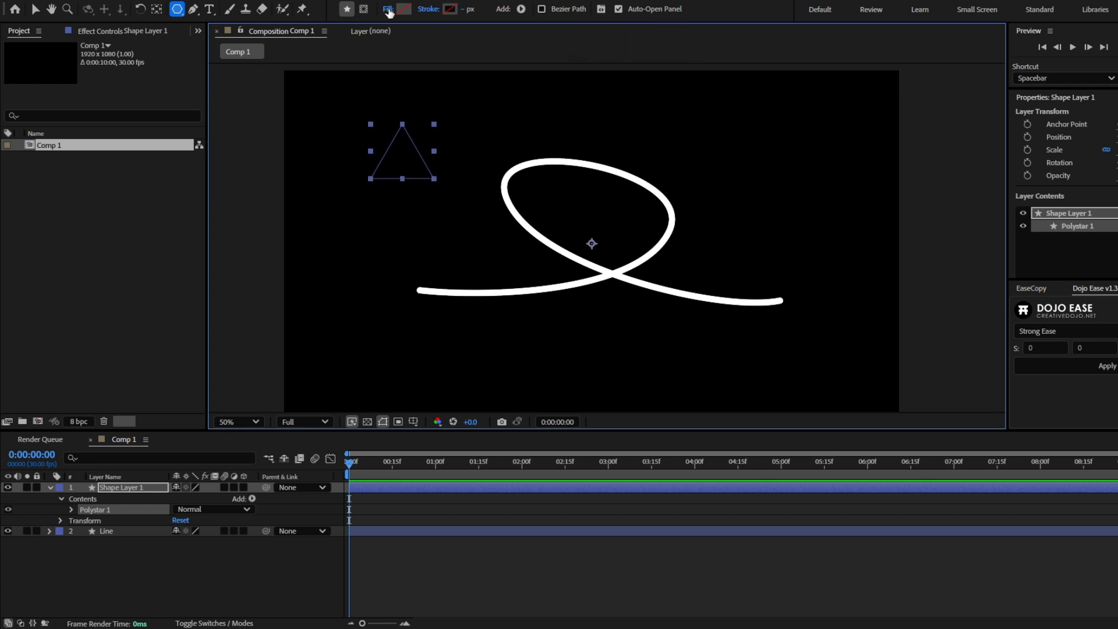
- Give the triangle a solid white fill
{"action": "left_click", "coordinate": [387, 10]}
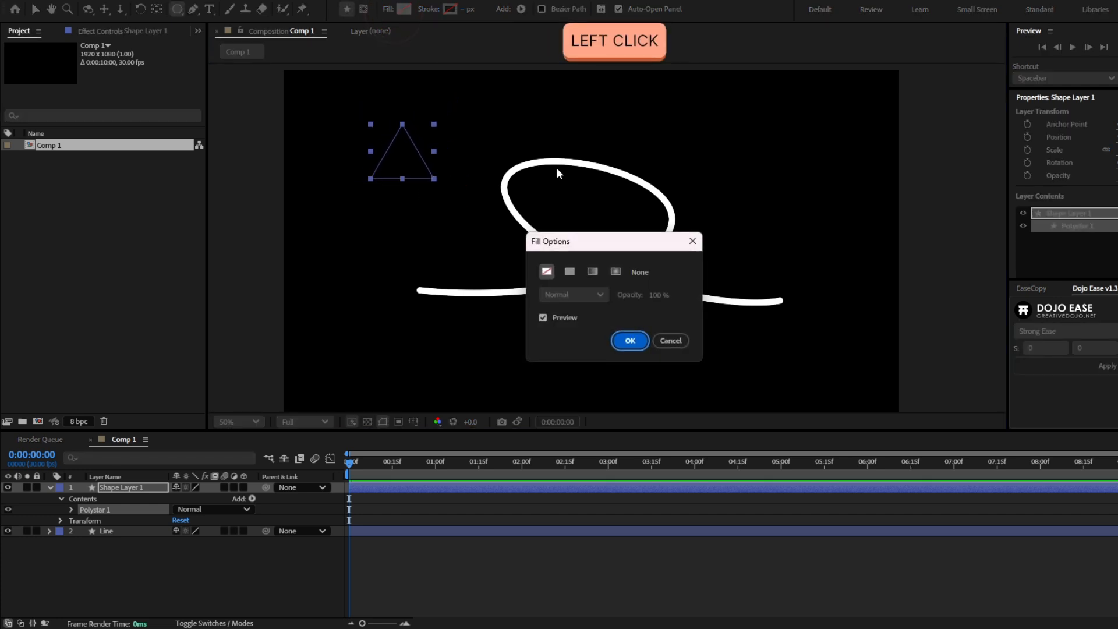
{"action": "left_click", "coordinate": [571, 271]}
{"action": "left_click", "coordinate": [629, 342]}
{"action": "left_click", "coordinate": [404, 9]}
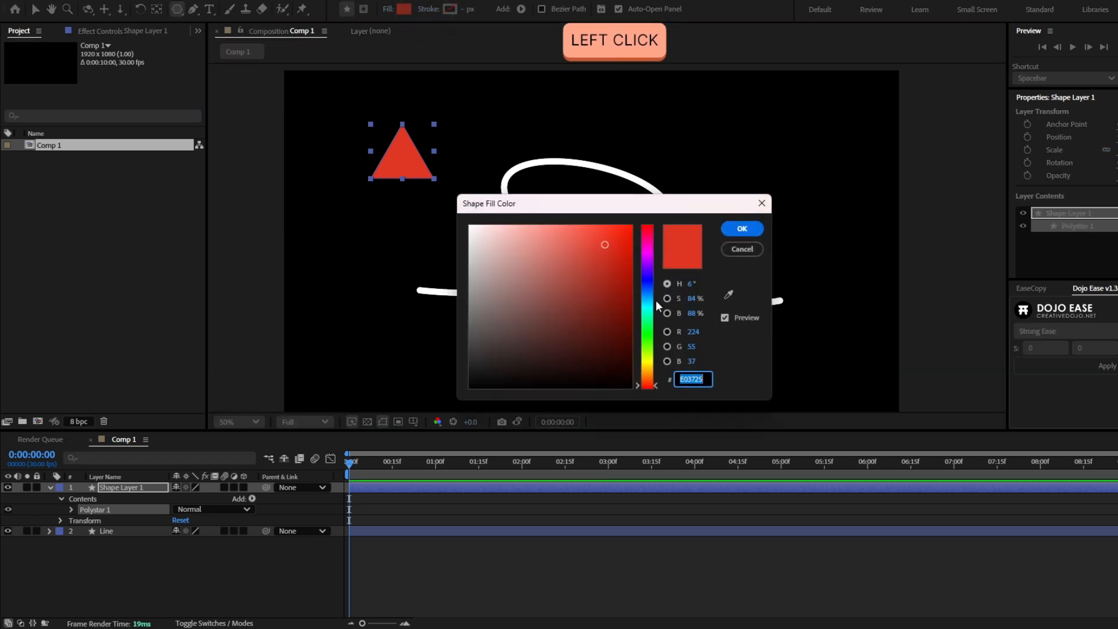
{"action": "left_click_drag", "start_coordinate": [600, 265], "coordinate": [468, 223]}
{"action": "left_click", "coordinate": [742, 229]}
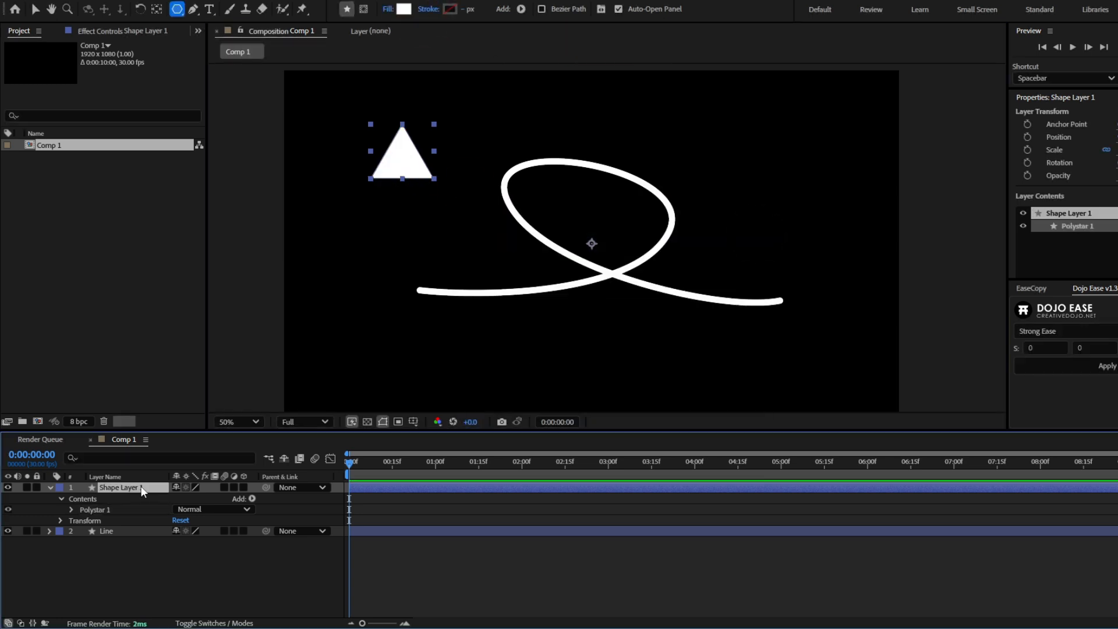
- Rename the triangle's layer as Arrow Head and center its anchor point in the layer content
{"action": "key", "text": "Return"}
{"action": "type", "text": "Ar"}
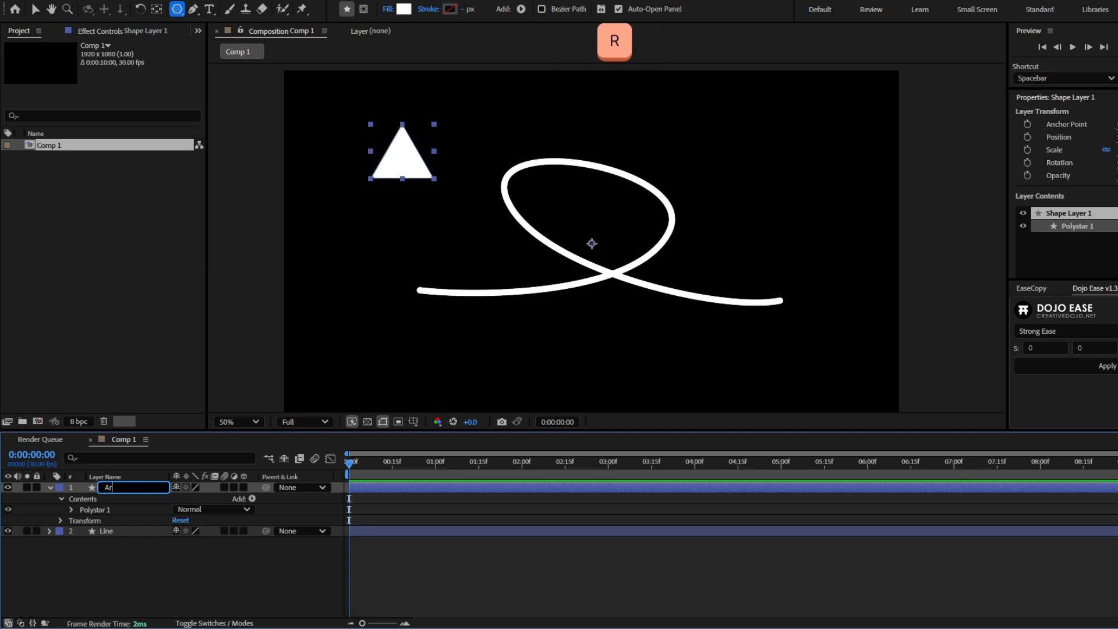
{"action": "type", "text": "row Head"}
{"action": "key", "text": "Return"}
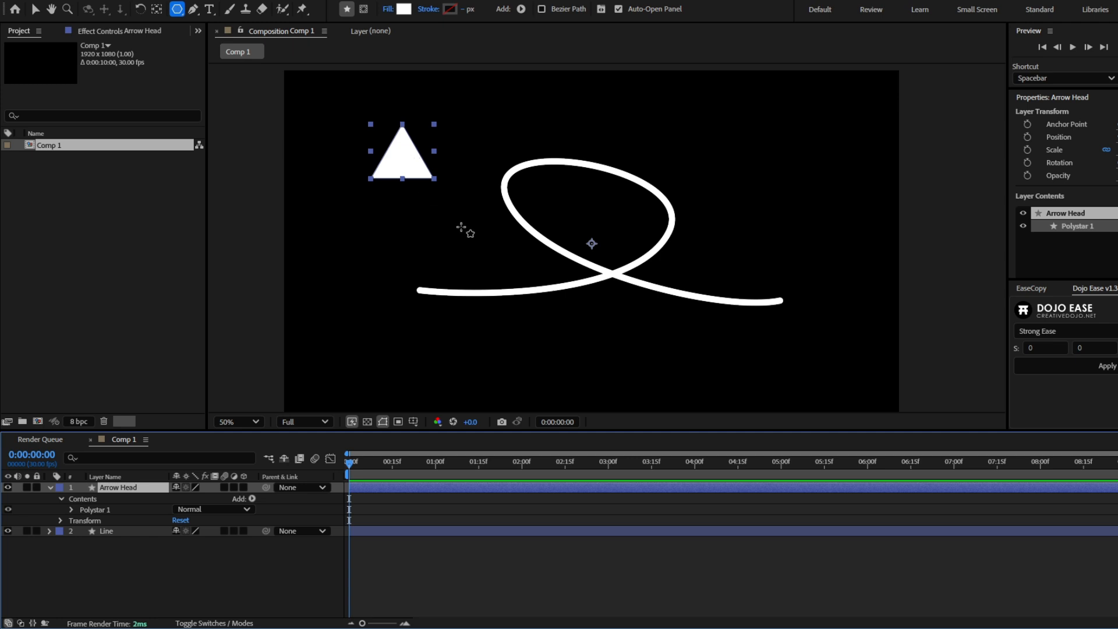
{"action": "key", "text": "ctrl+alt+Home"}
- Copy the Path property of Path 1 inside the Line layer's Shape 1
{"action": "left_click", "coordinate": [47, 530]}
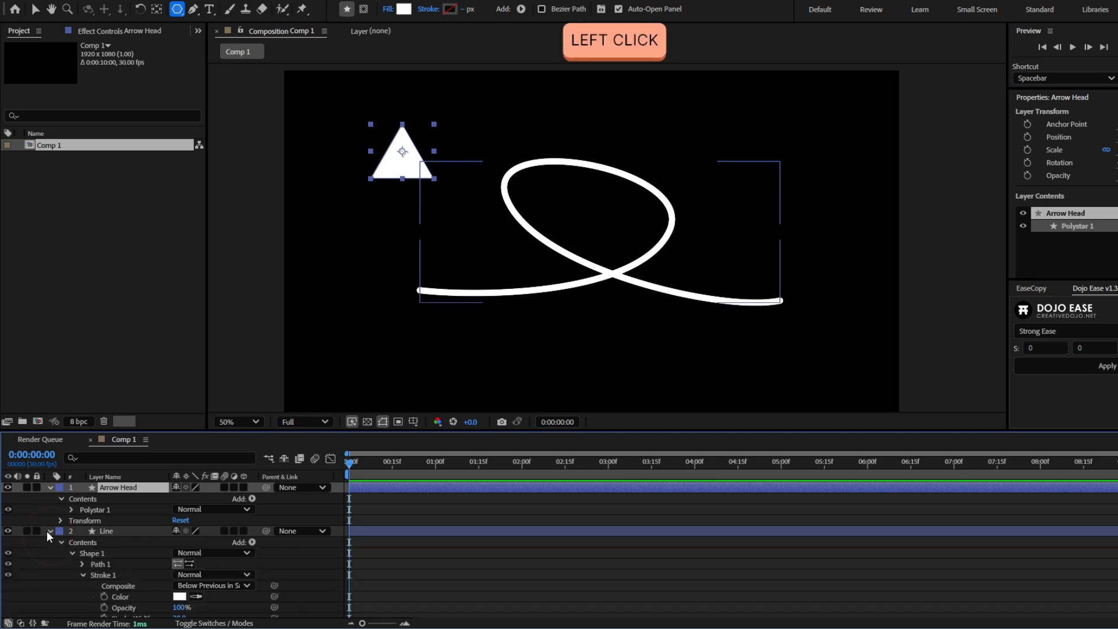
{"action": "left_click", "coordinate": [69, 550]}
{"action": "left_click", "coordinate": [82, 563]}
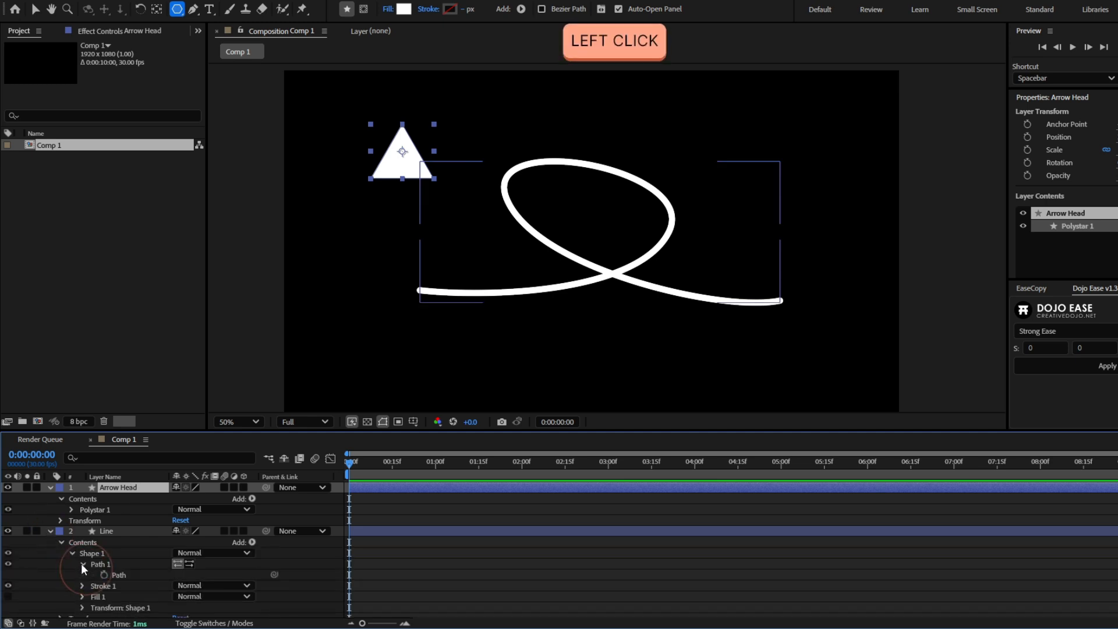
{"action": "left_click", "coordinate": [122, 577]}
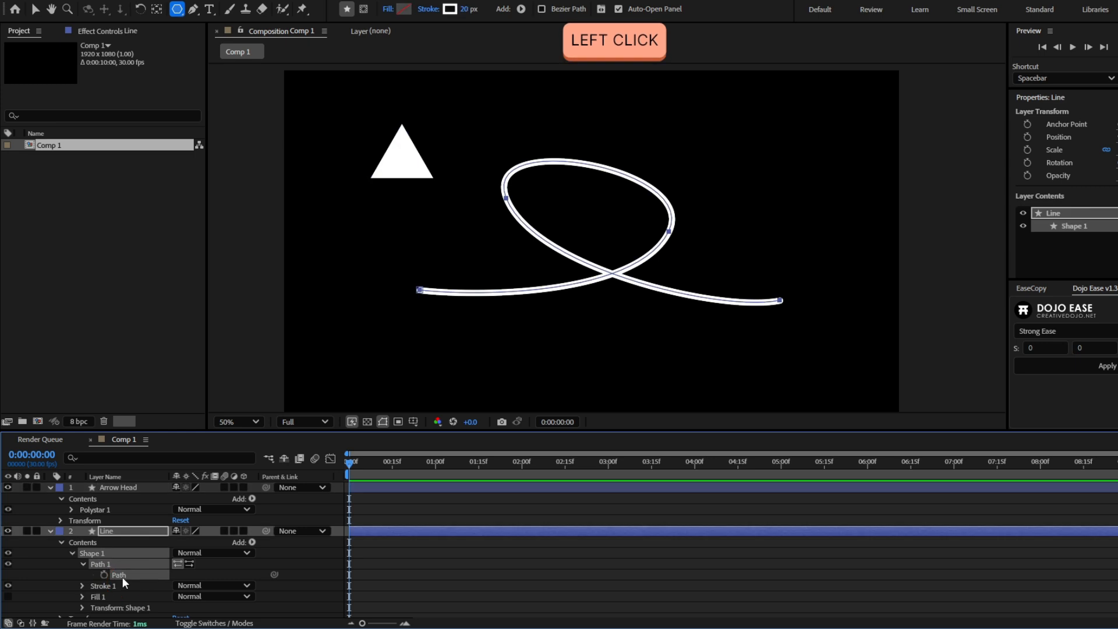
{"action": "key", "text": "ctrl+c"}
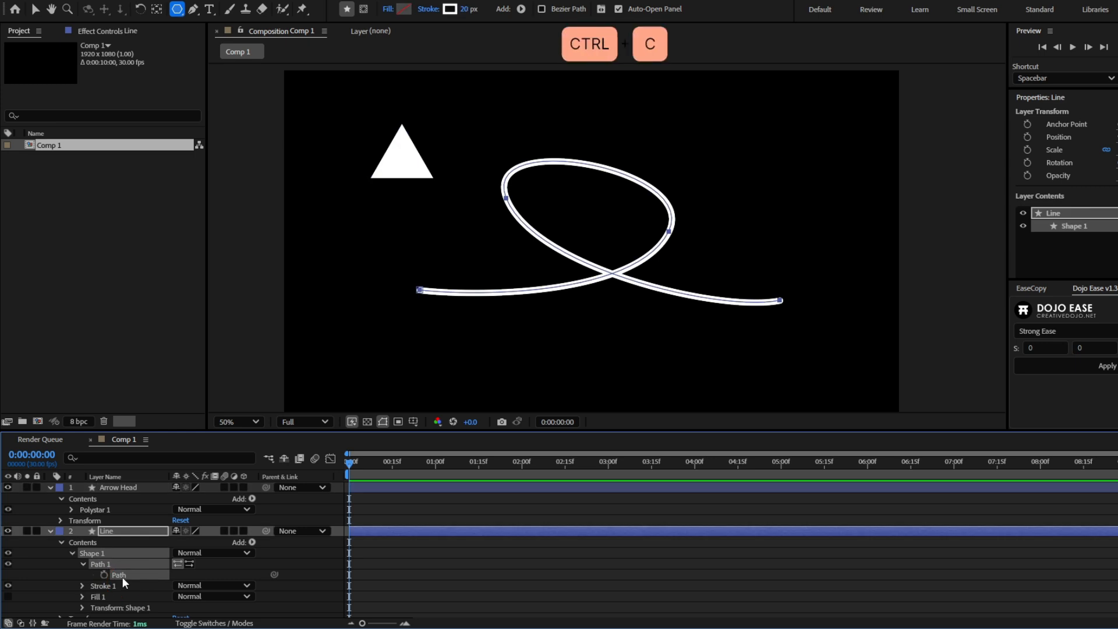
- Paste the copied path into the Arrow Head layer's Position as keyframes and scrub through the resulting motion
{"action": "left_click", "coordinate": [122, 487]}
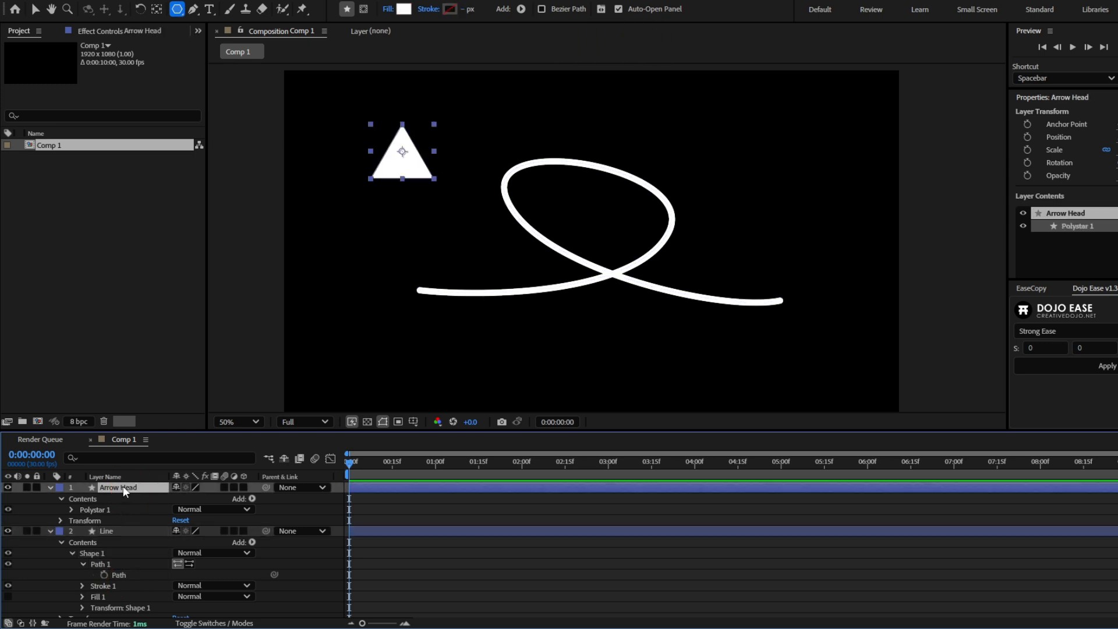
{"action": "key", "text": "p"}
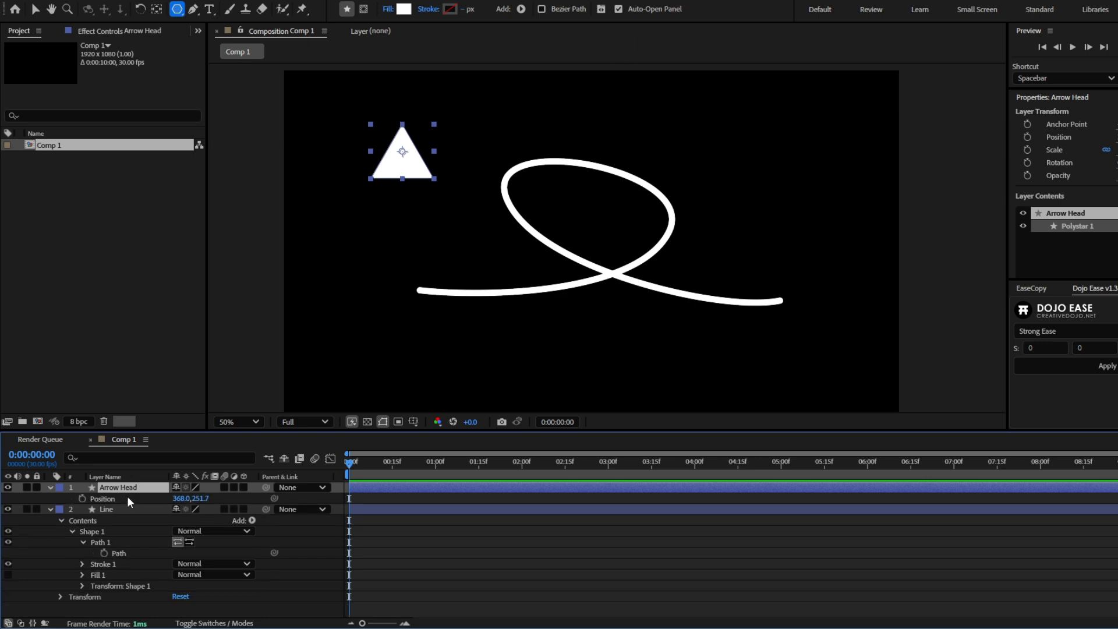
{"action": "left_click", "coordinate": [103, 498]}
{"action": "key", "text": "ctrl+v"}
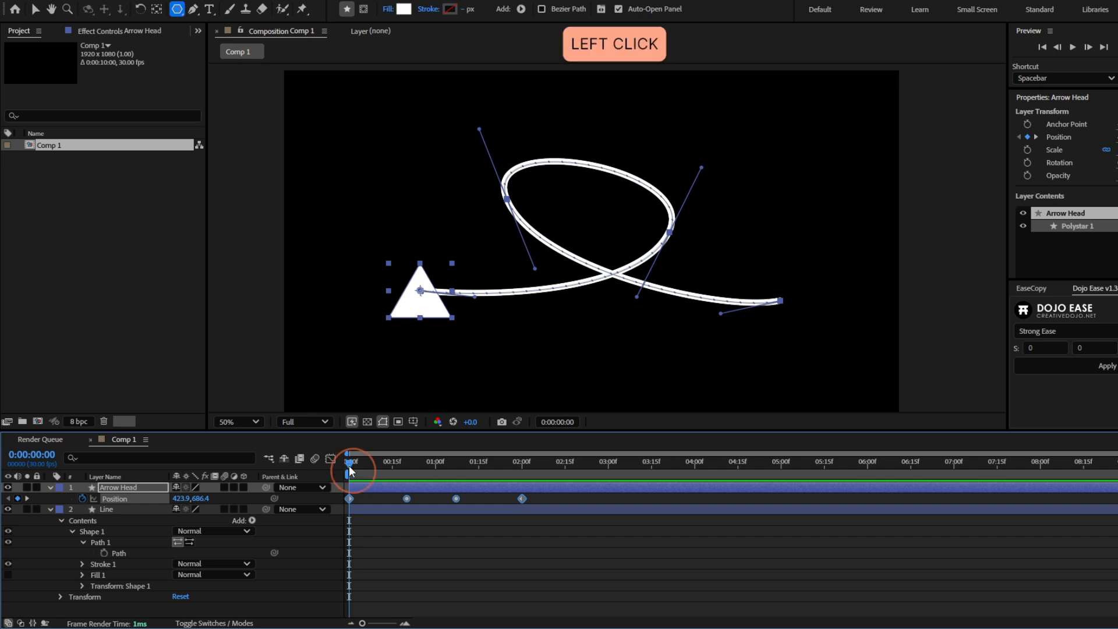
{"action": "left_click_drag", "start_coordinate": [348, 466], "coordinate": [438, 463]}
{"action": "left_click", "coordinate": [376, 463]}
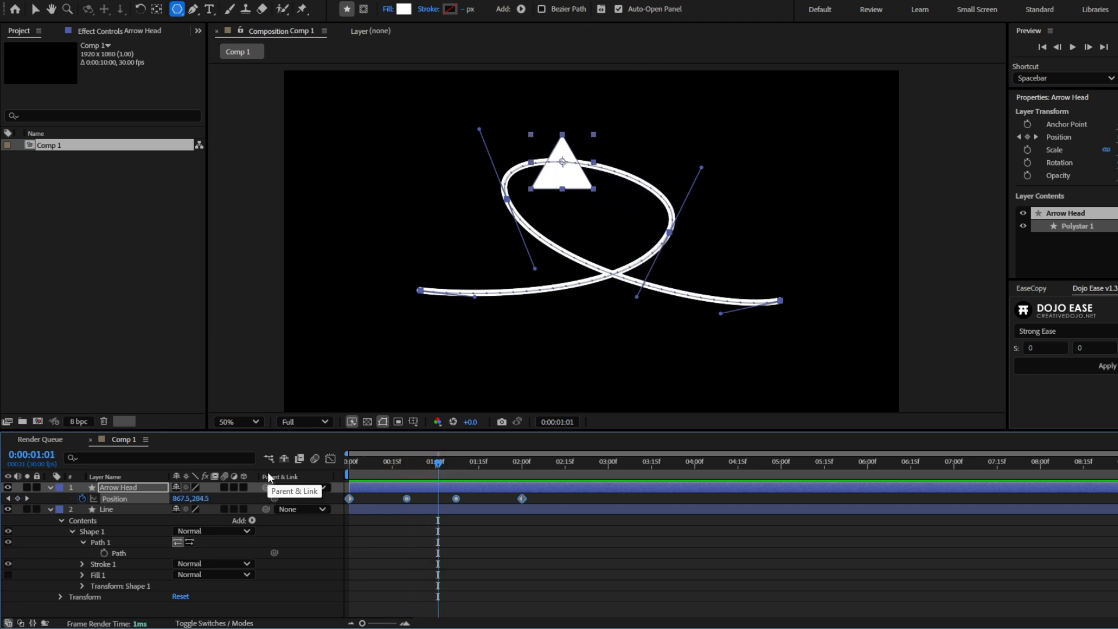
- Set the Arrow Head layer's auto-orientation to Orient Along Path and scrub through the motion
{"action": "right_click", "coordinate": [129, 488]}
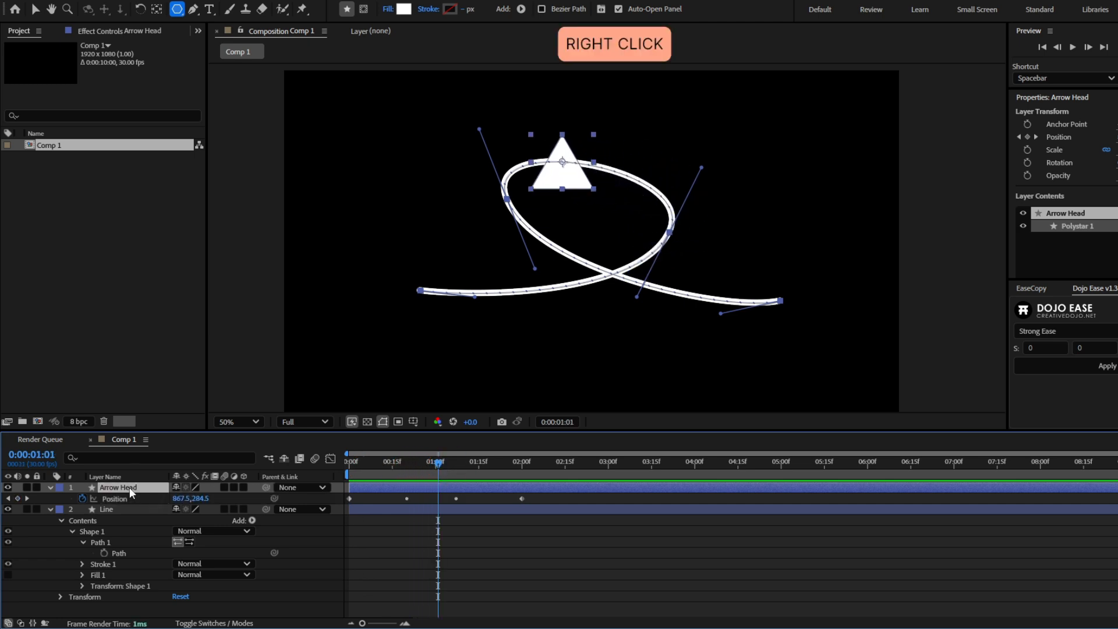
{"action": "mouse_move", "coordinate": [237, 163]}
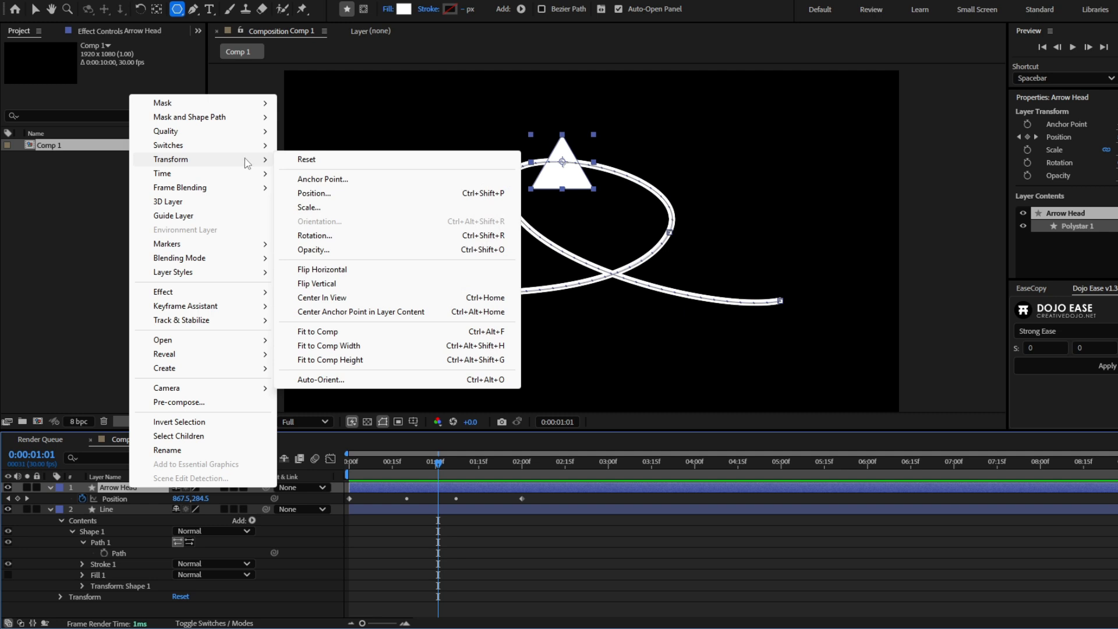
{"action": "left_click", "coordinate": [336, 386]}
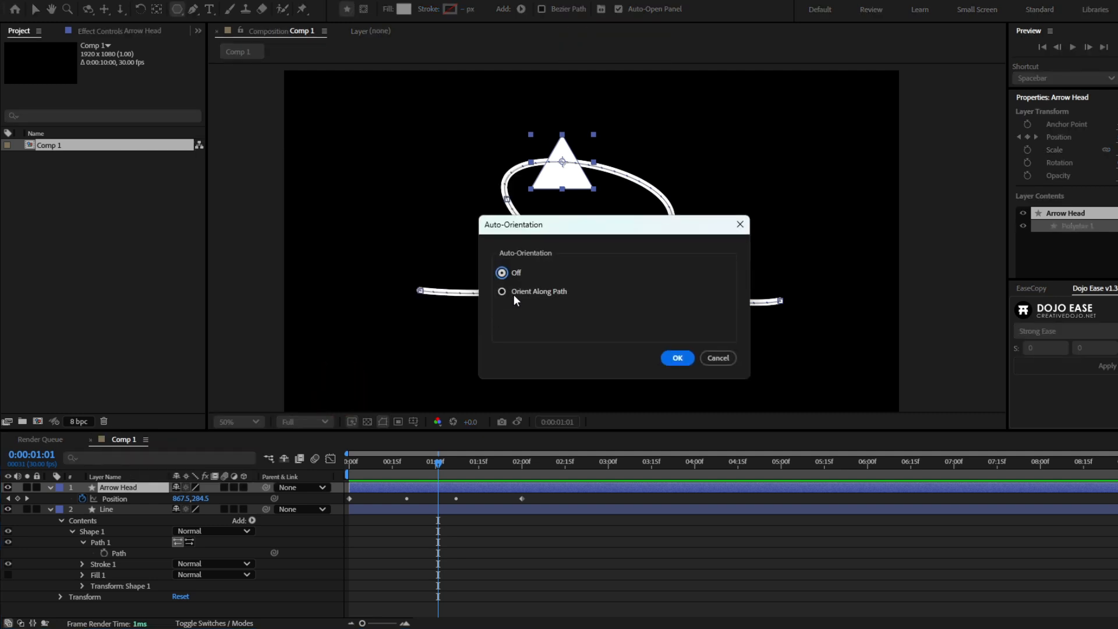
{"action": "left_click", "coordinate": [530, 297]}
{"action": "left_click", "coordinate": [677, 358]}
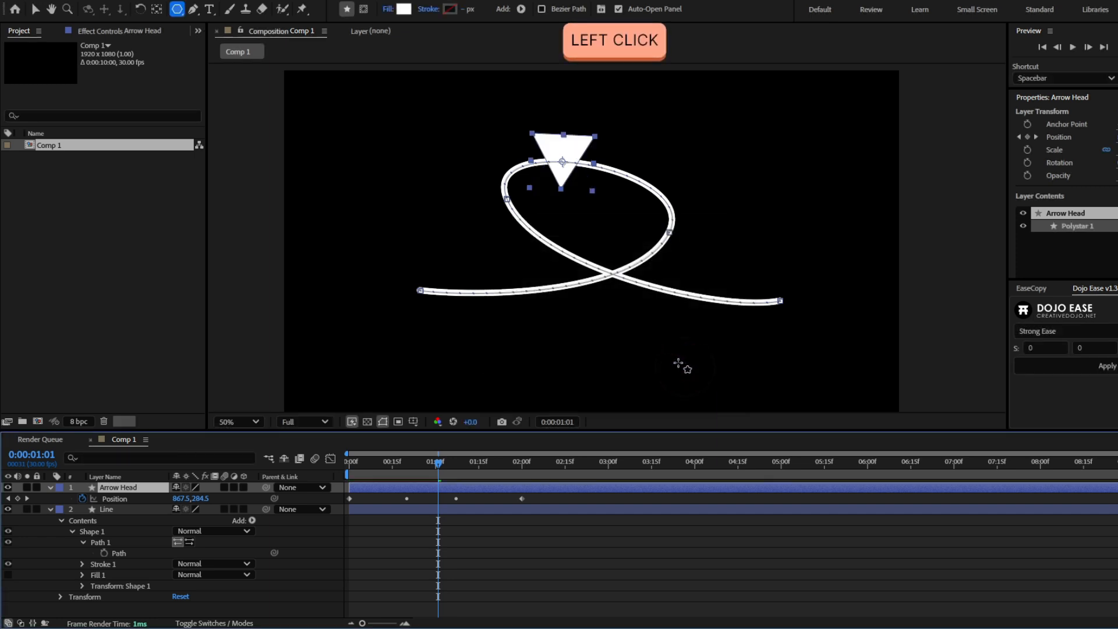
{"action": "left_click_drag", "start_coordinate": [438, 462], "coordinate": [499, 461]}
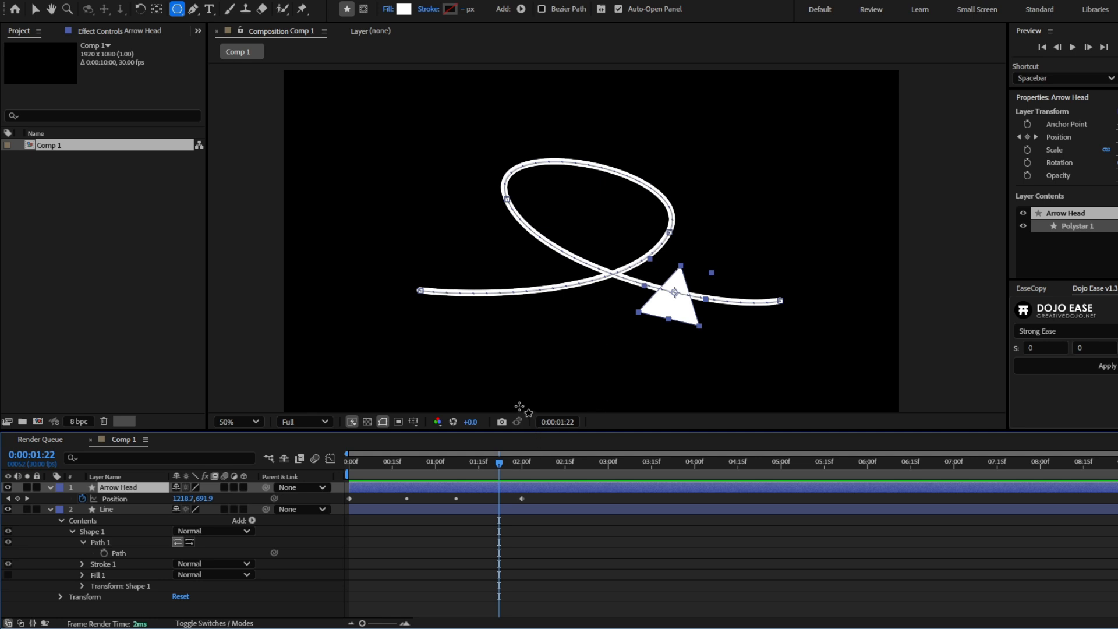
- Set the Arrow Head layer's Rotation to 90° and scrub along the path to check the head's direction
{"action": "key", "text": "r"}
{"action": "left_click_drag", "start_coordinate": [189, 502], "coordinate": [250, 506]}
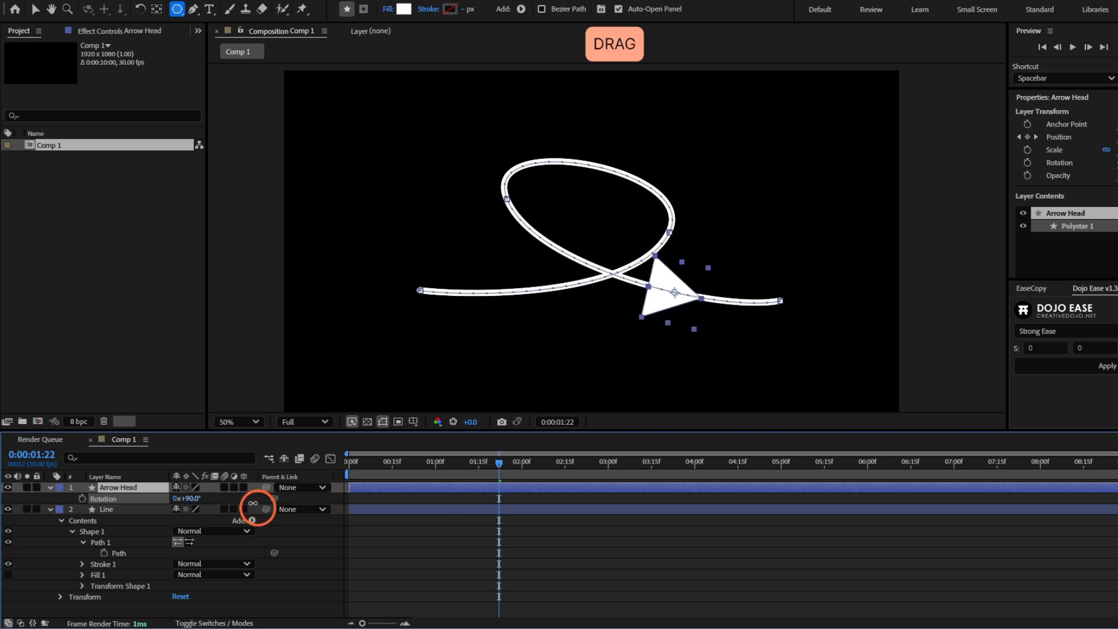
{"action": "left_click", "coordinate": [188, 498]}
{"action": "type", "text": "90"}
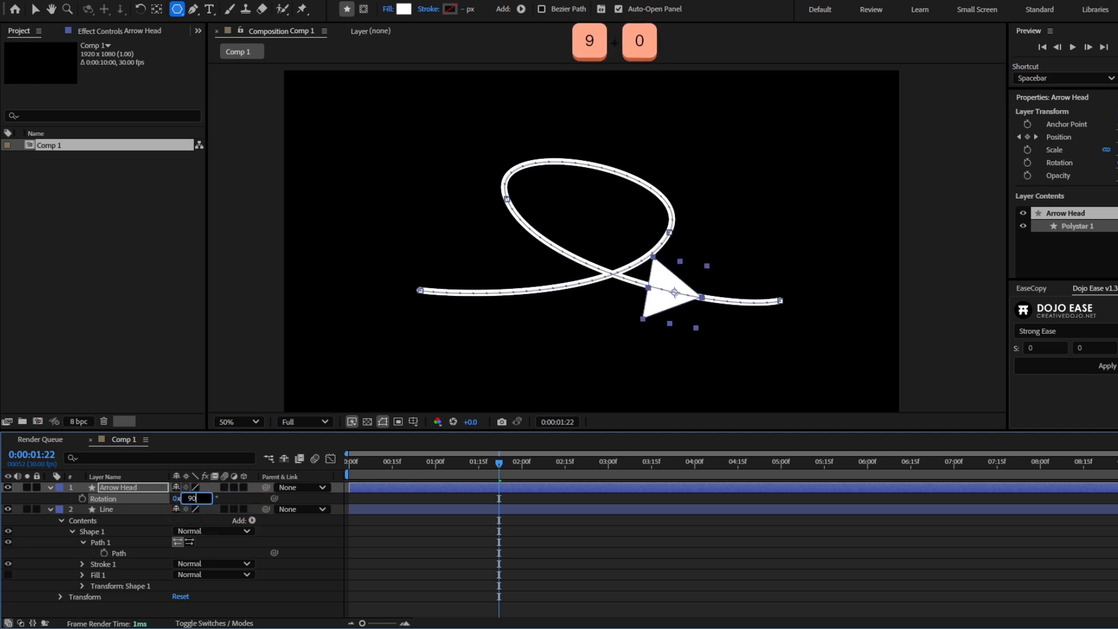
{"action": "key", "text": "Return"}
{"action": "left_click_drag", "start_coordinate": [396, 463], "coordinate": [524, 471]}
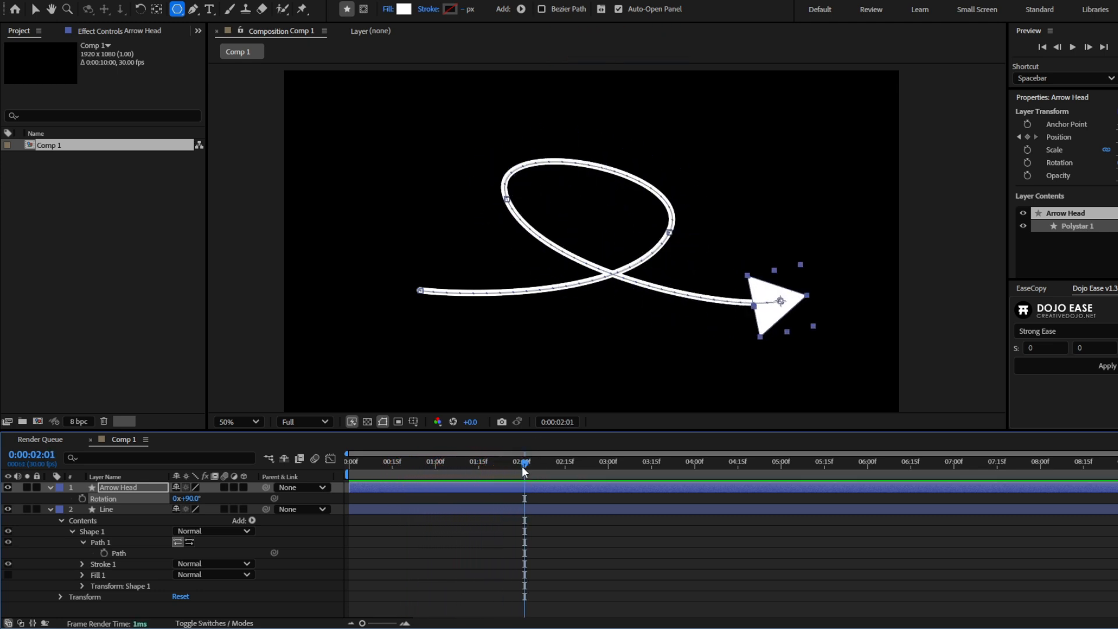
- Add Trim Paths to the Line layer and test its End value at 0%, undoing the test
{"action": "left_click", "coordinate": [117, 508]}
{"action": "left_click", "coordinate": [251, 520]}
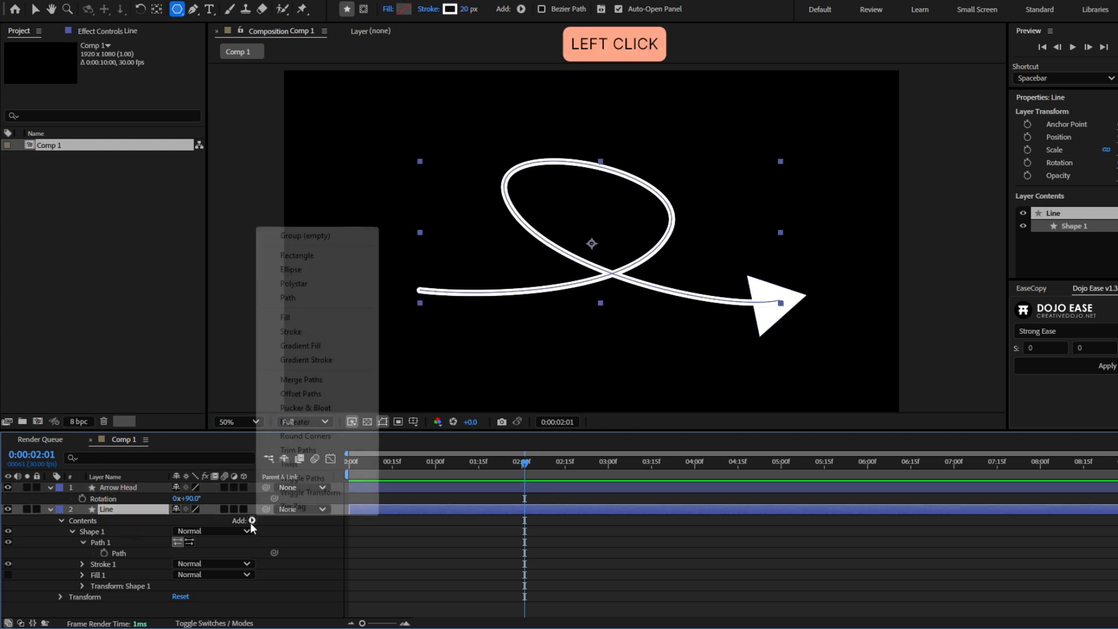
{"action": "left_click", "coordinate": [297, 450]}
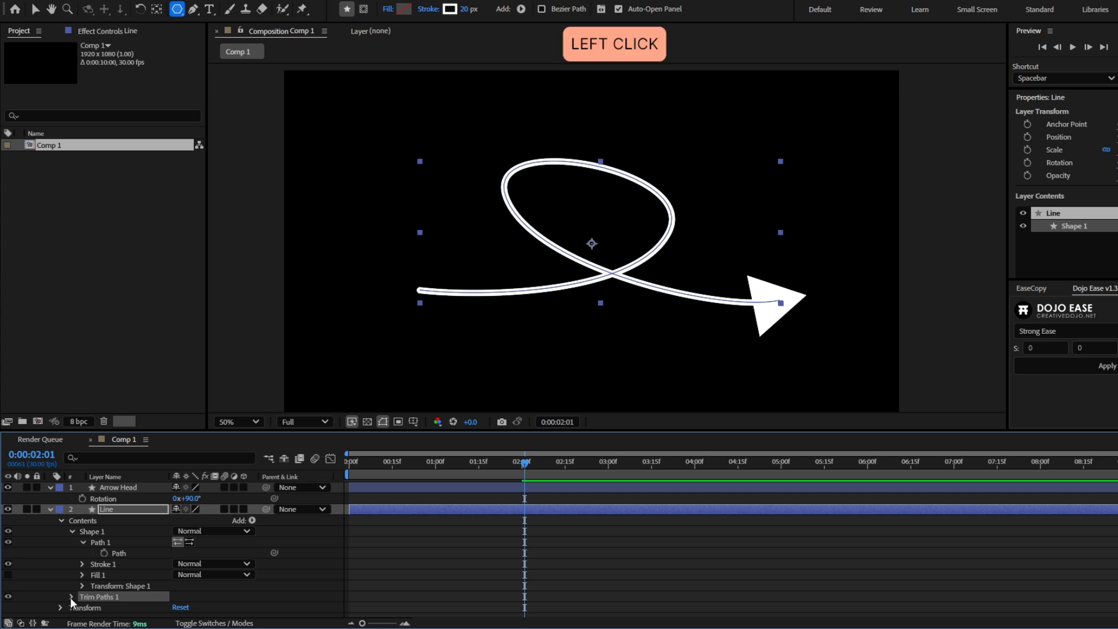
{"action": "scroll", "coordinate": [82, 550], "scroll_direction": "down", "scroll_amount": 2}
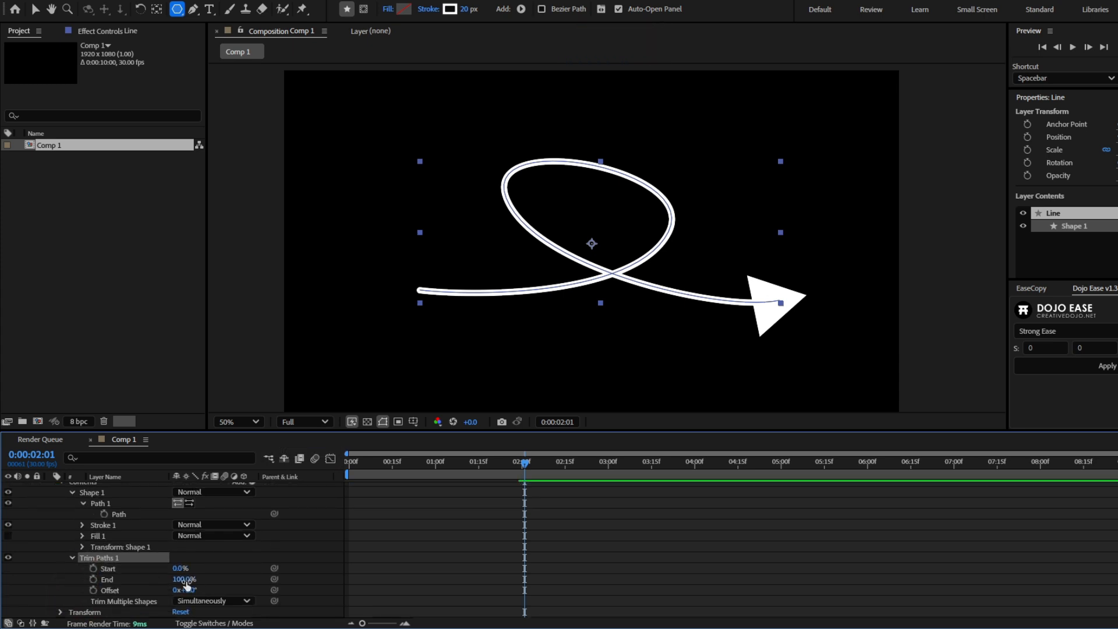
{"action": "left_click_drag", "start_coordinate": [192, 580], "coordinate": [115, 578]}
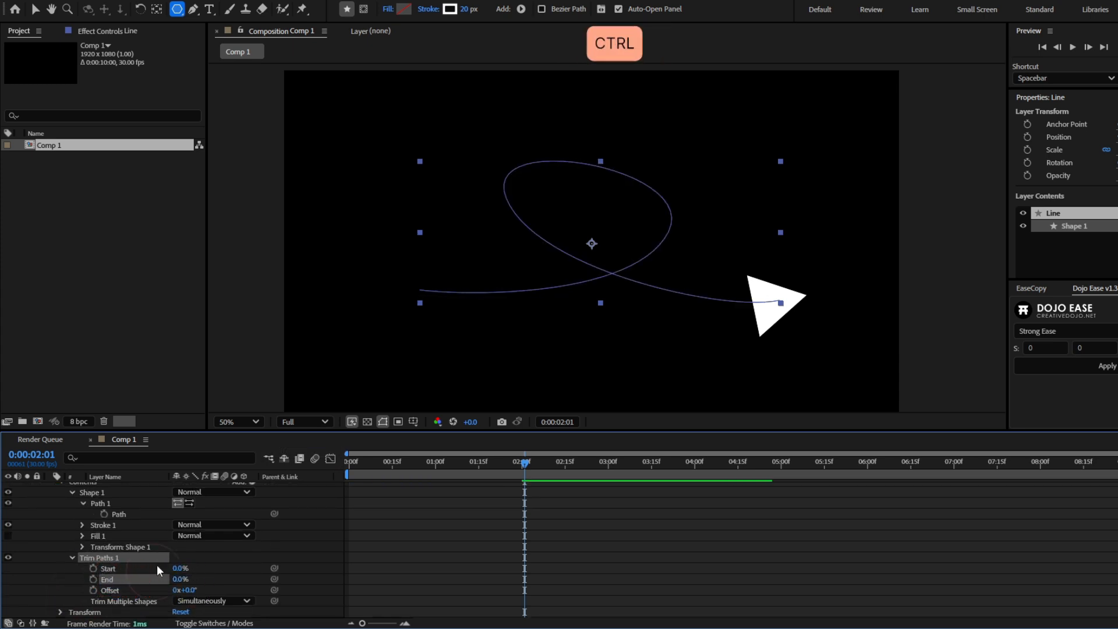
{"action": "key", "text": "ctrl+z"}
- Keyframe the Trim Paths End of the Line layer from 0% at 0:00:00:00 to 100% at 0:00:02:09
{"action": "left_click_drag", "start_coordinate": [525, 466], "coordinate": [319, 466]}
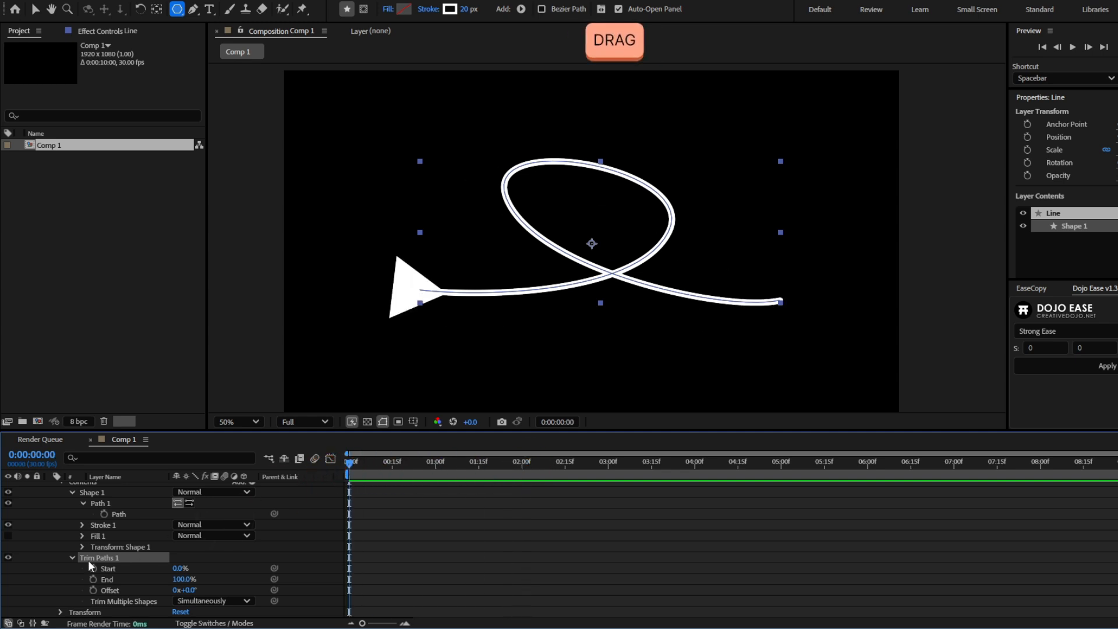
{"action": "left_click", "coordinate": [93, 580]}
{"action": "scroll", "coordinate": [451, 575], "scroll_direction": "up", "scroll_amount": 3}
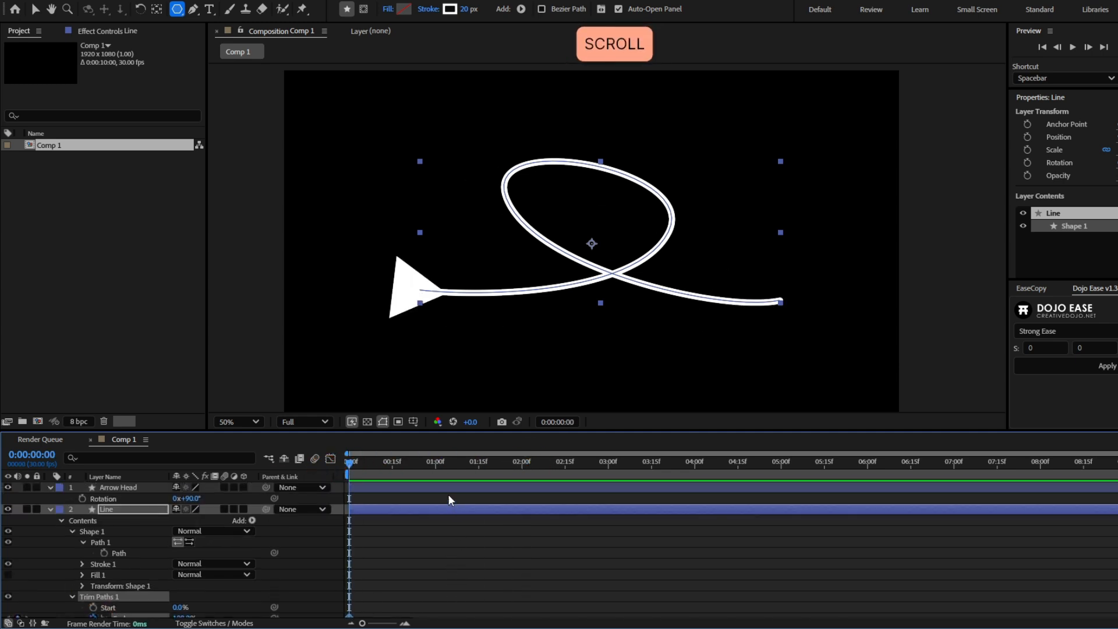
{"action": "scroll", "coordinate": [448, 494], "scroll_direction": "down", "scroll_amount": 3}
{"action": "left_click_drag", "start_coordinate": [183, 582], "coordinate": [110, 583]}
{"action": "left_click_drag", "start_coordinate": [349, 461], "coordinate": [547, 466]}
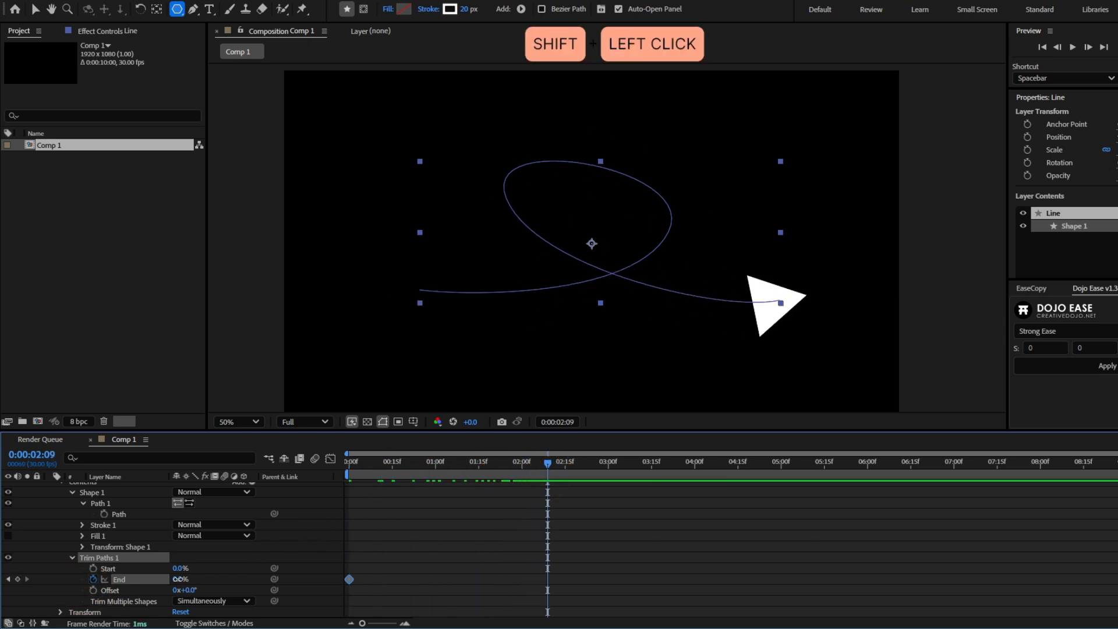
{"action": "left_click_drag", "start_coordinate": [183, 582], "coordinate": [460, 567]}
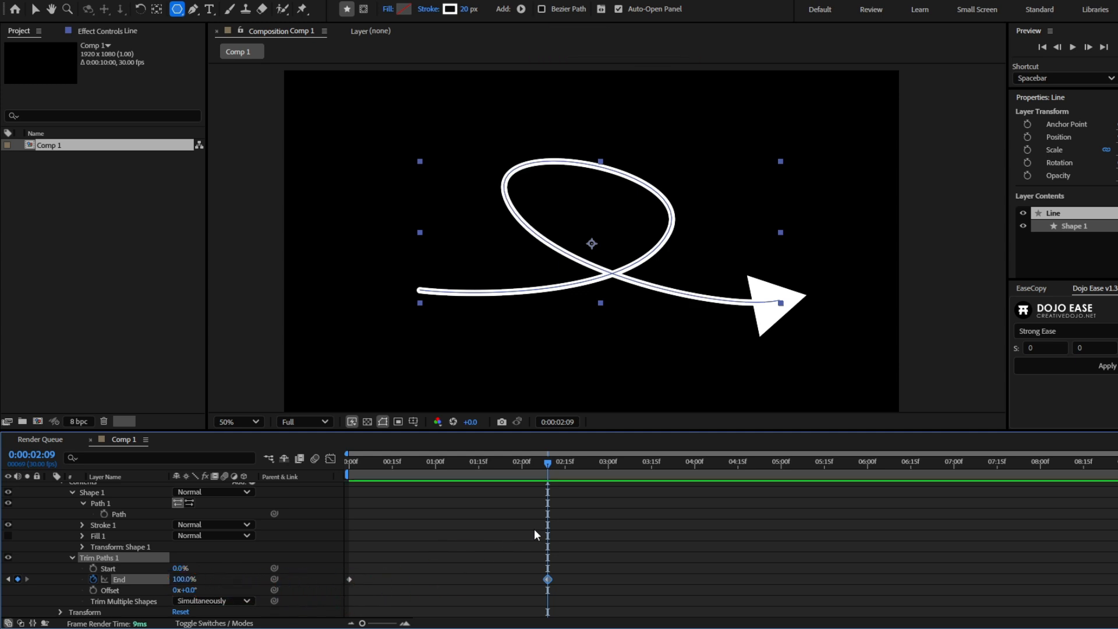
{"action": "scroll", "coordinate": [530, 530], "scroll_direction": "up", "scroll_amount": 3}
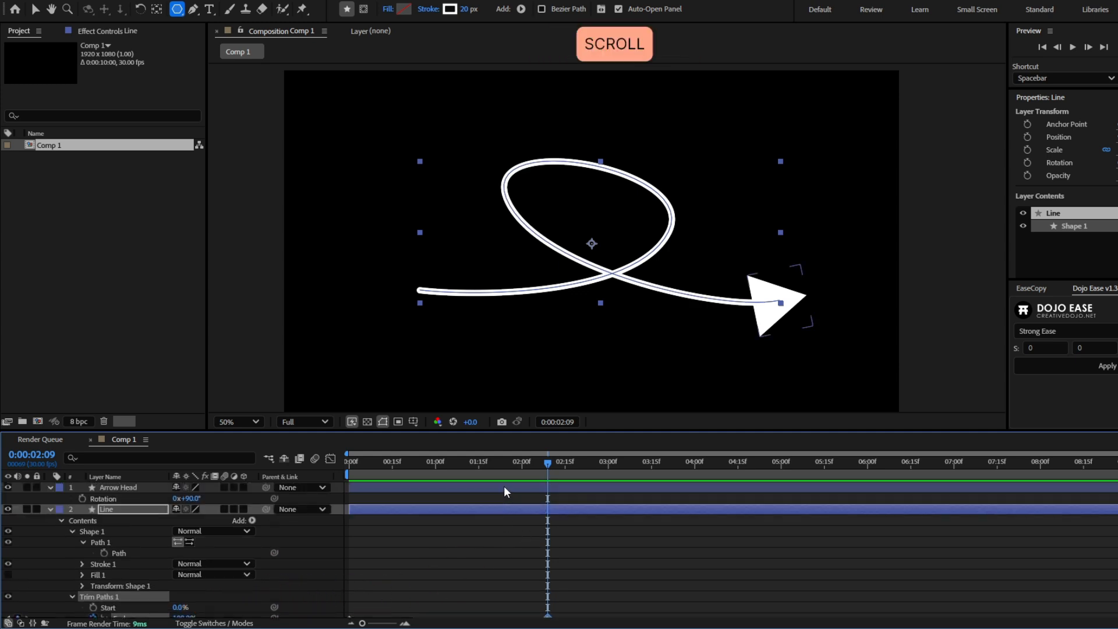
- Stretch the Arrow Head layer's Position keyframes proportionally so the last one lands at 0:00:02:09
{"action": "left_click", "coordinate": [505, 488]}
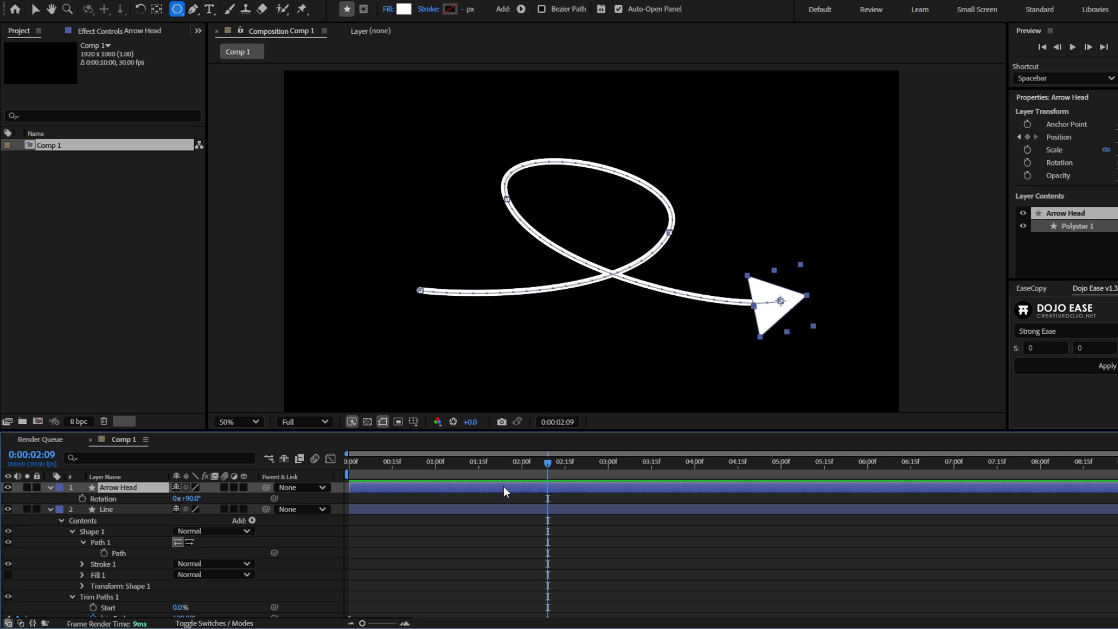
{"action": "key", "text": "u"}
{"action": "left_click_drag", "start_coordinate": [542, 497], "coordinate": [288, 495]}
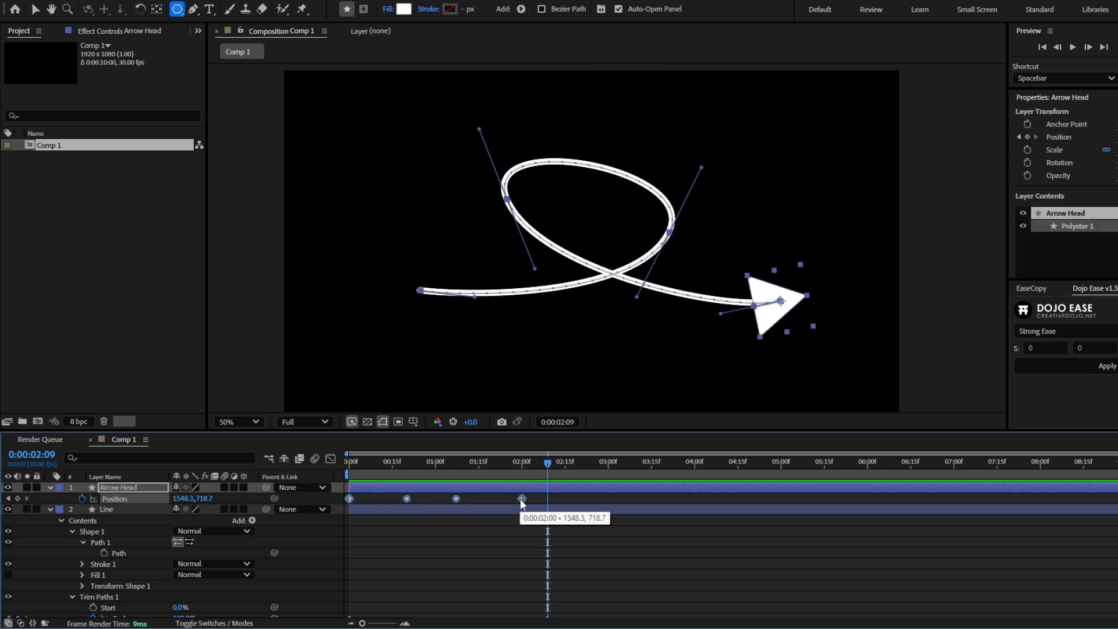
{"action": "left_click", "coordinate": [523, 499], "text": "alt"}
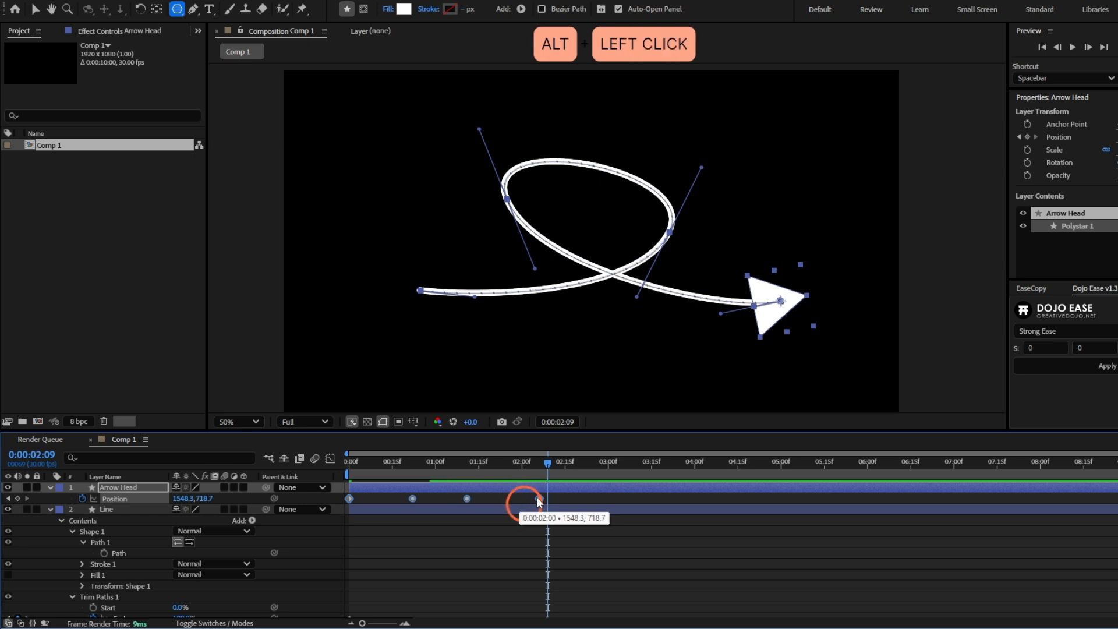
{"action": "left_click_drag", "start_coordinate": [537, 498], "coordinate": [547, 498]}
- Show only the keyframed properties of the Line layer and preview the animation from the start
{"action": "scroll", "coordinate": [556, 497], "scroll_direction": "down", "scroll_amount": 3}
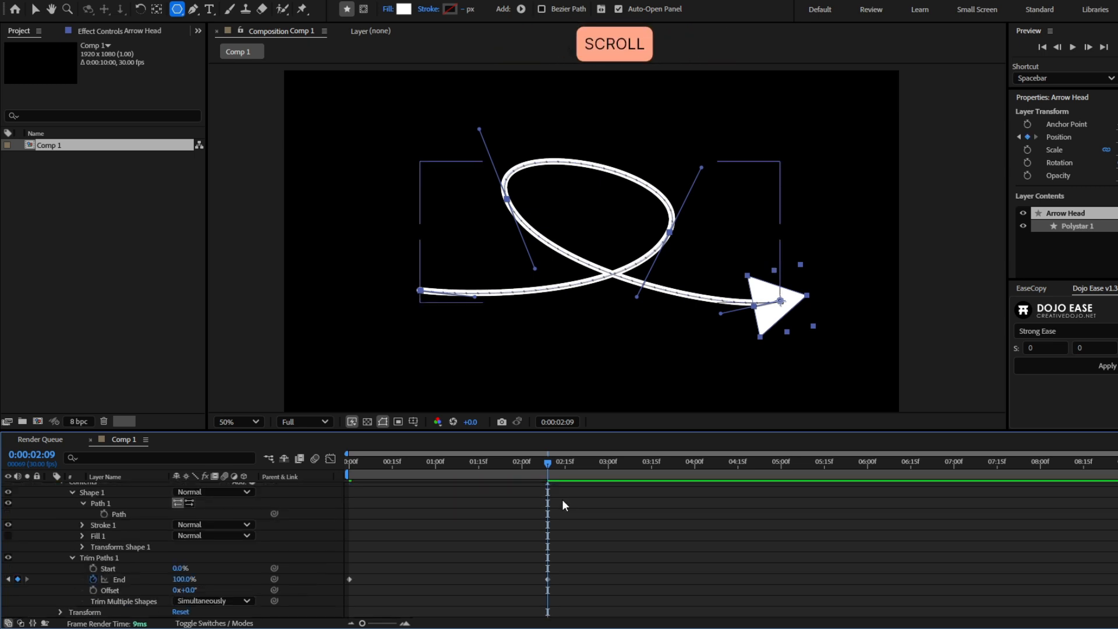
{"action": "key", "text": "u"}
{"action": "left_click", "coordinate": [560, 508]}
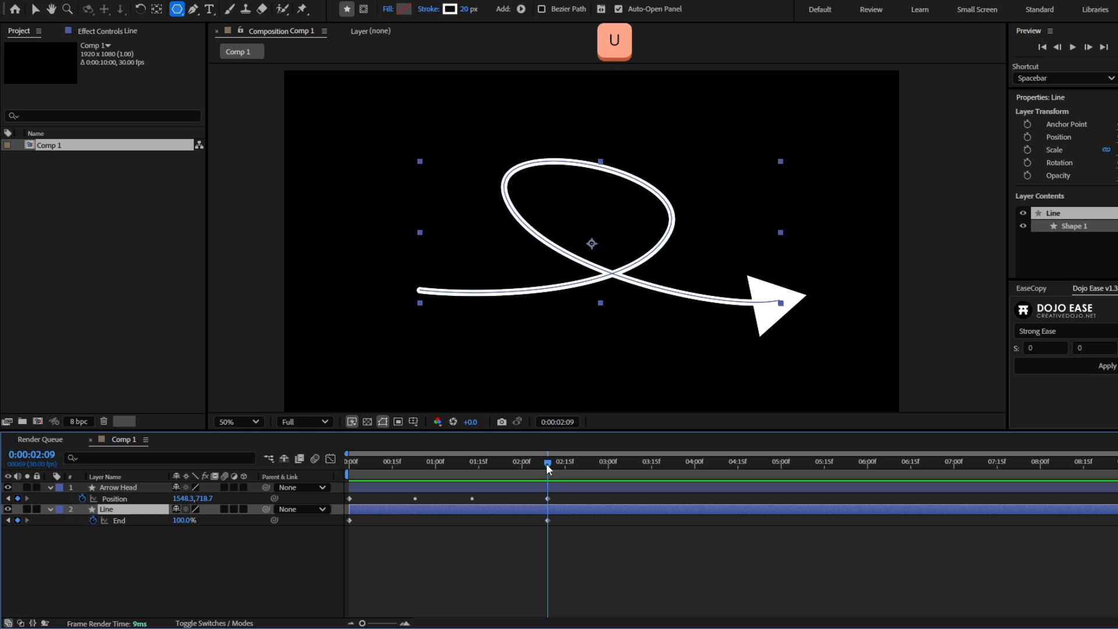
{"action": "left_click_drag", "start_coordinate": [547, 463], "coordinate": [344, 463]}
{"action": "key", "text": "space"}
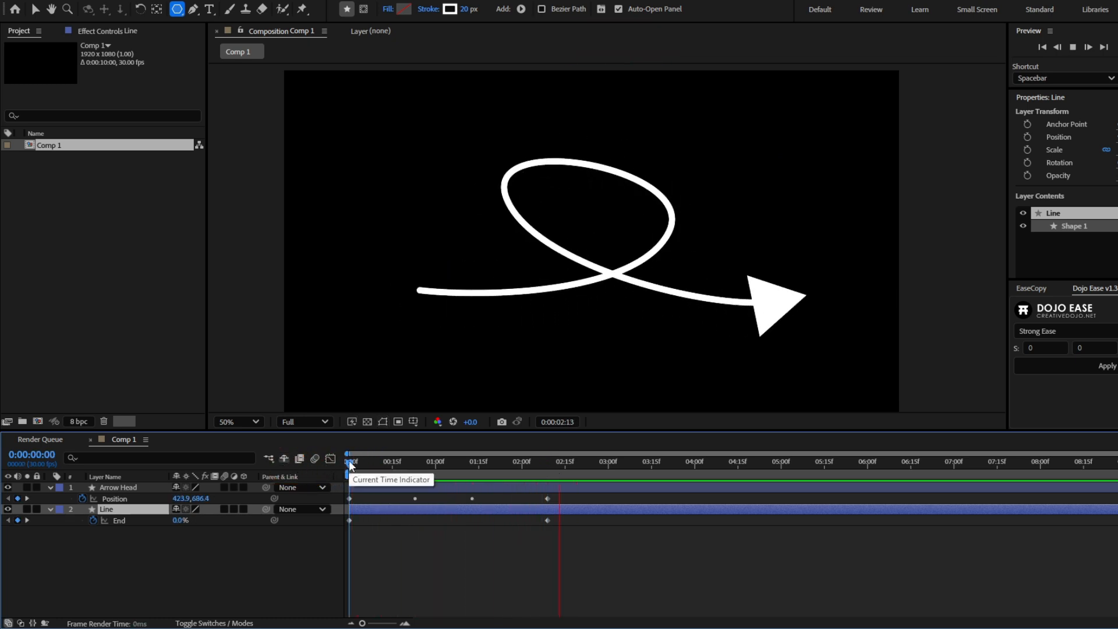
{"action": "key", "text": "space"}
- Apply Easy Ease to all Position and End keyframes of both layers and preview the eased animation
{"action": "left_click_drag", "start_coordinate": [369, 461], "coordinate": [312, 476]}
{"action": "left_click", "coordinate": [574, 539]}
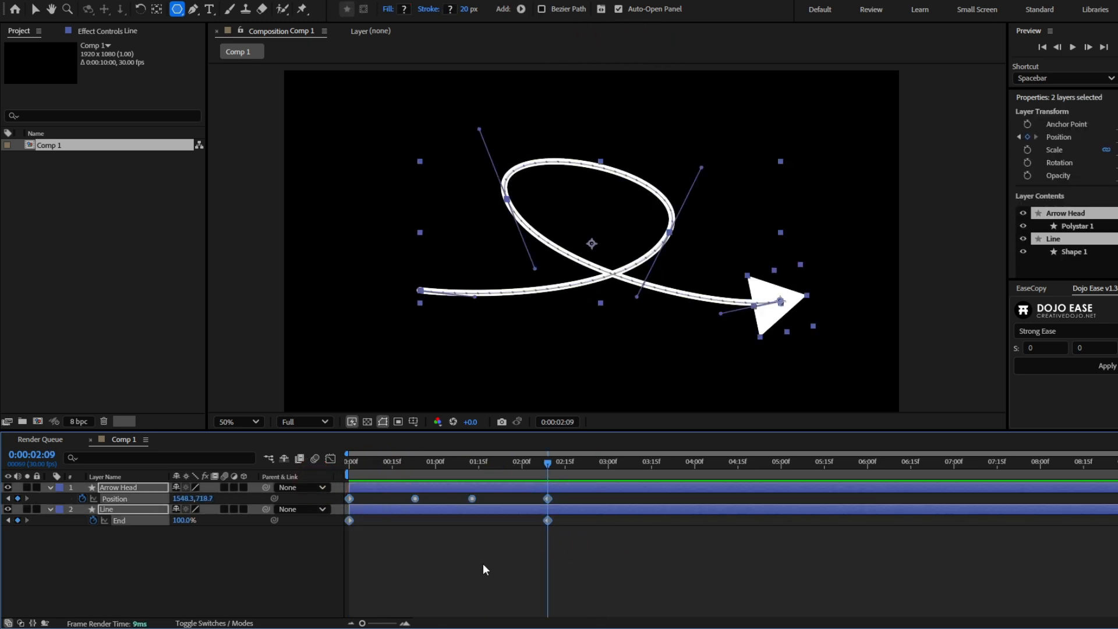
{"action": "key", "text": "F9"}
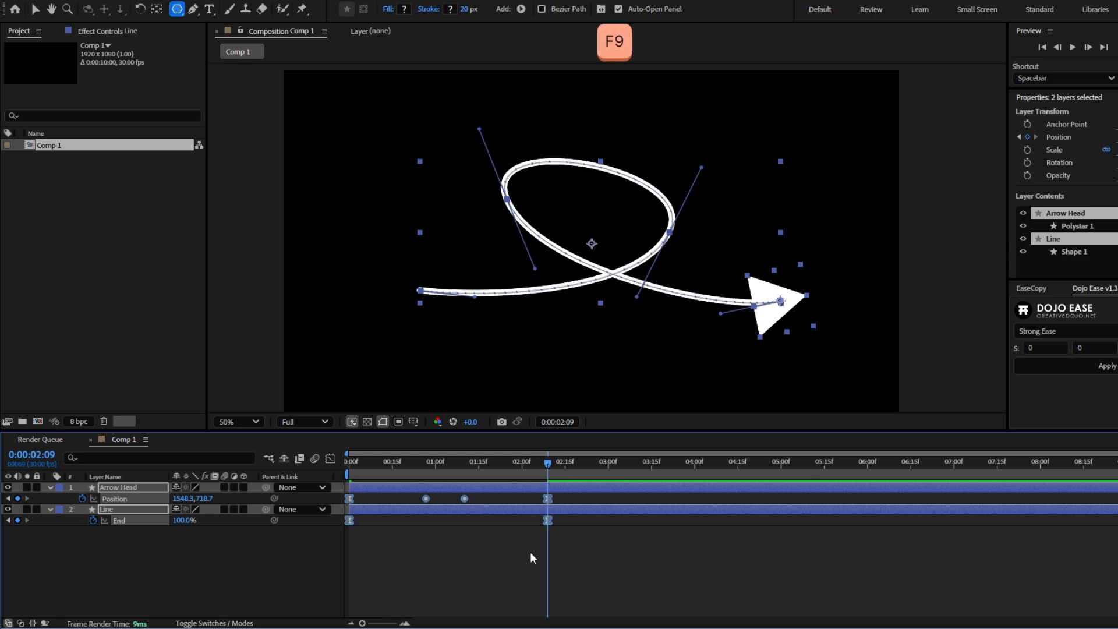
{"action": "left_click", "coordinate": [530, 551]}
{"action": "left_click_drag", "start_coordinate": [504, 472], "coordinate": [340, 466]}
{"action": "key", "text": "space"}
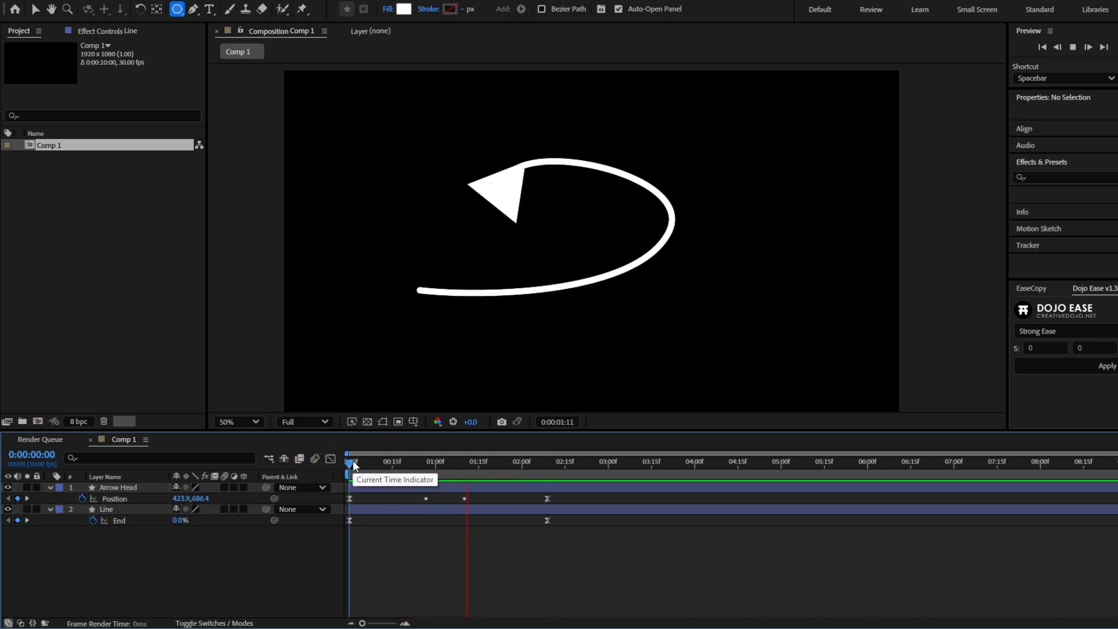
{"action": "key", "text": "space"}
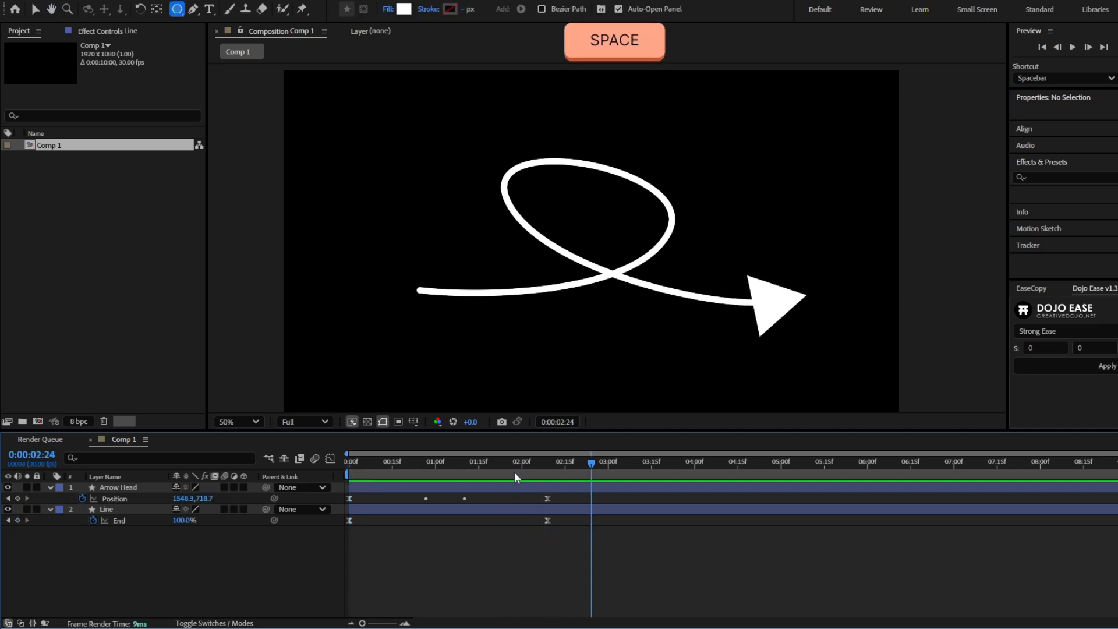
- Compress the Position and End keyframes of both layers proportionally to end at about 0:00:01:01, and preview the faster animation
{"action": "left_click_drag", "start_coordinate": [551, 469], "coordinate": [323, 497]}
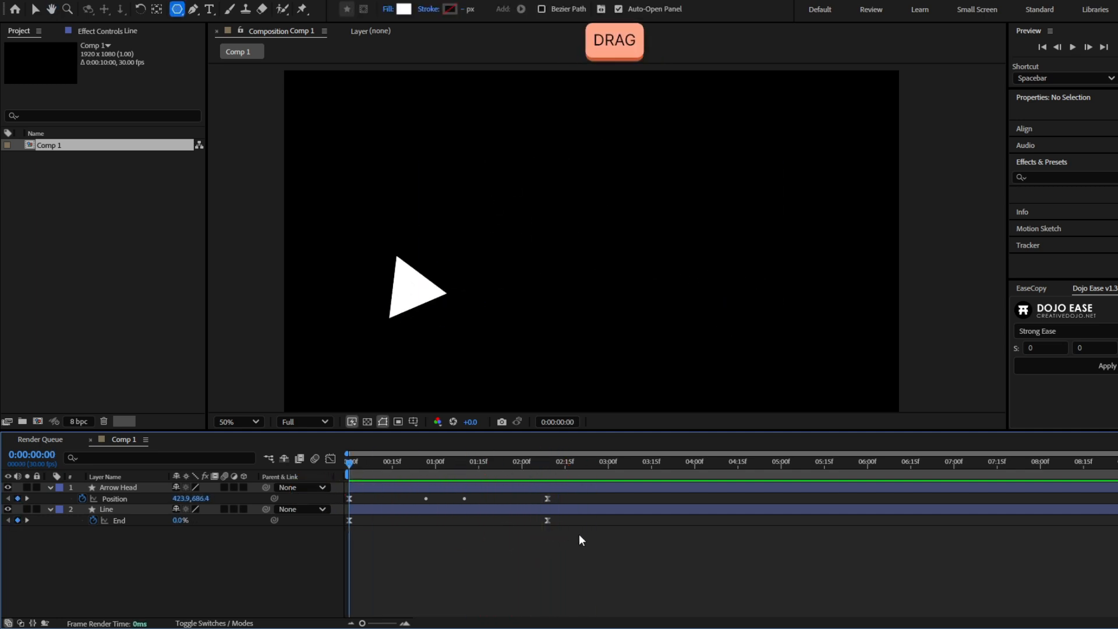
{"action": "left_click_drag", "start_coordinate": [578, 533], "coordinate": [345, 472]}
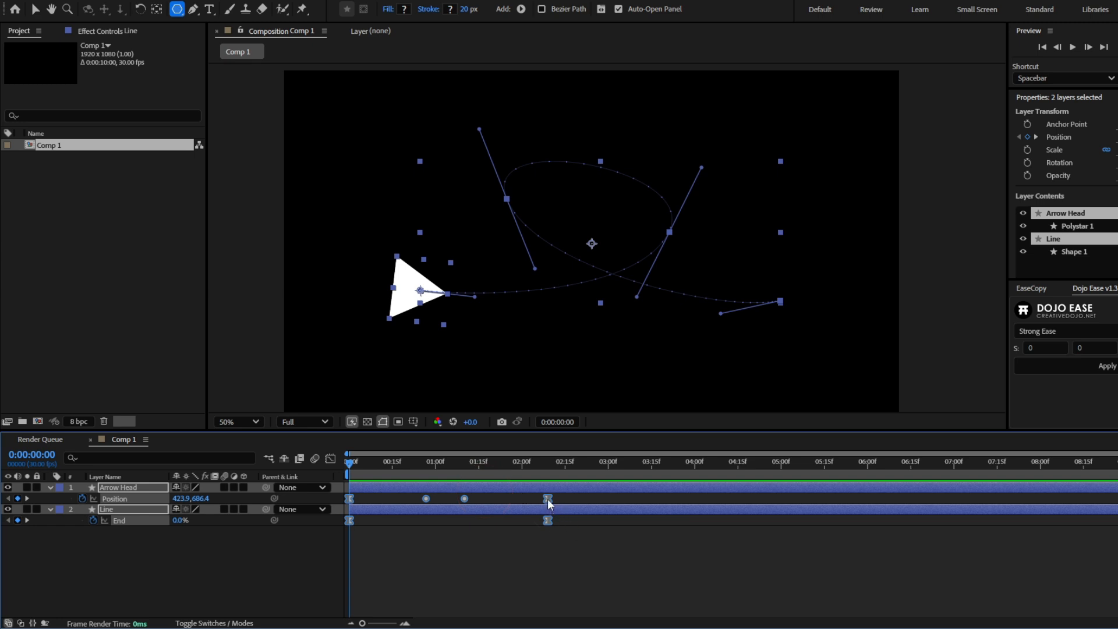
{"action": "left_click_drag", "start_coordinate": [547, 499], "coordinate": [438, 499], "text": "alt"}
{"action": "left_click", "coordinate": [449, 553]}
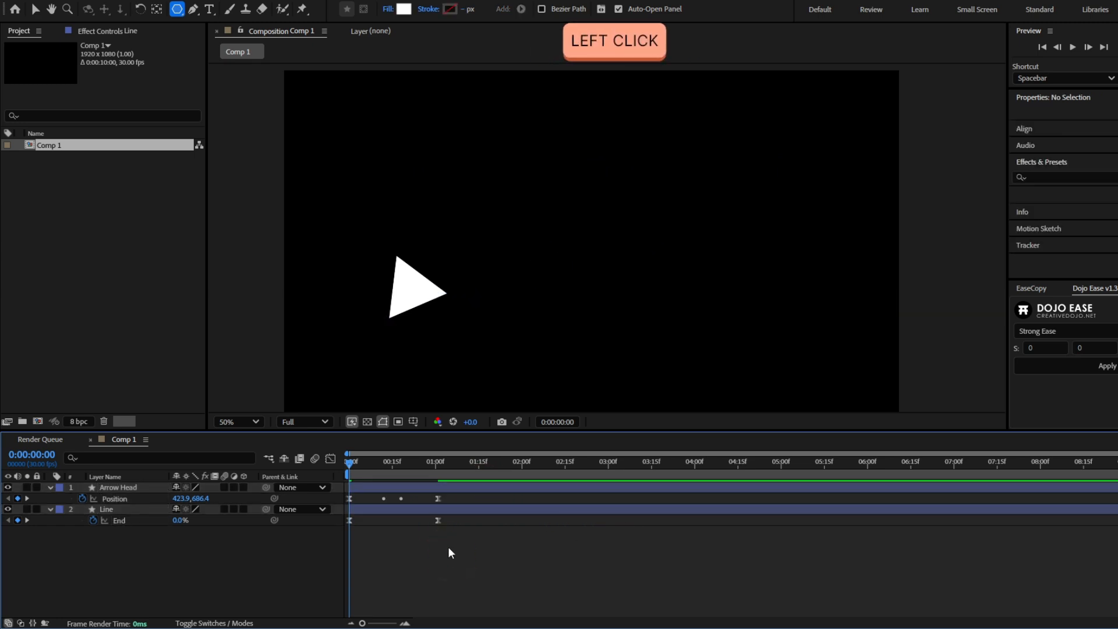
{"action": "key", "text": "space"}
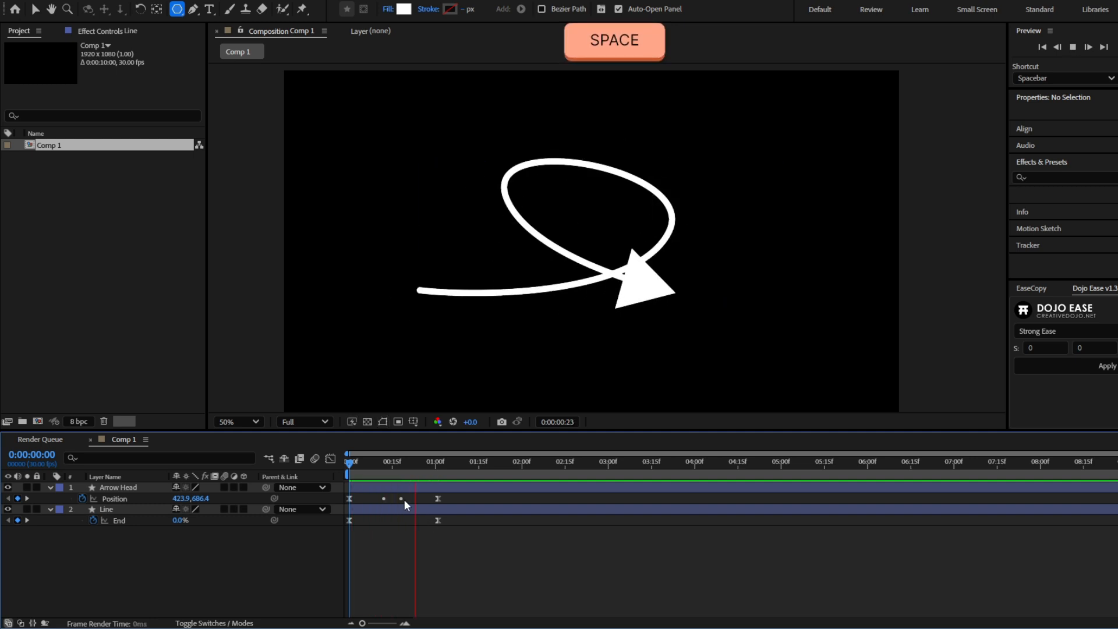
{"action": "key", "text": "space"}
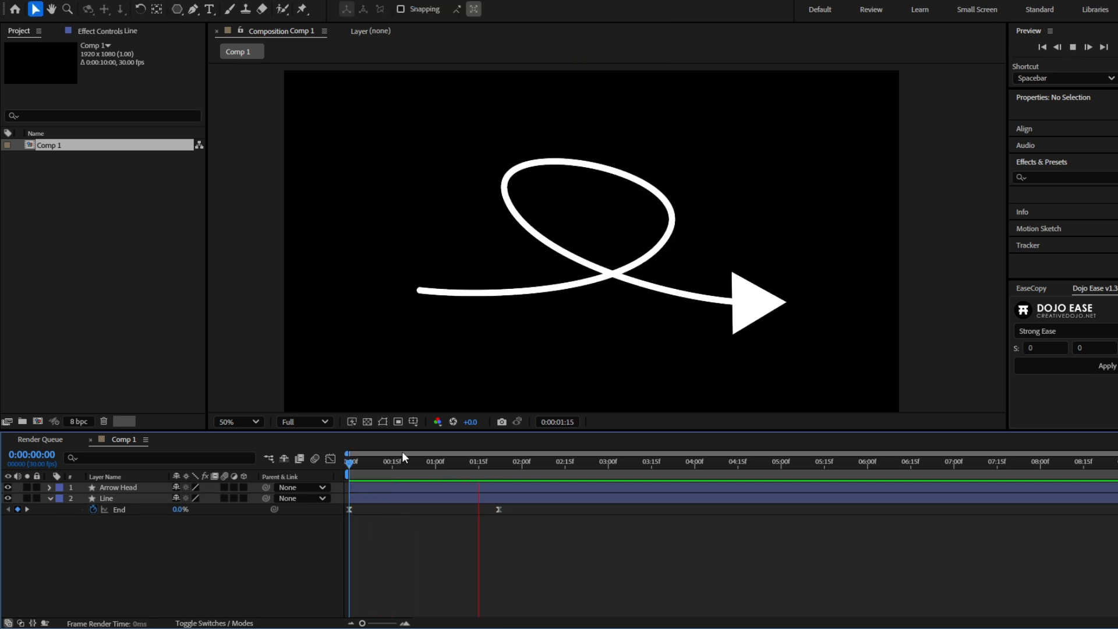
- Reshape the Line layer's path with the Pen tool, raising the right side of the loop and extending its end point outward
{"action": "key", "text": "space"}
{"action": "left_click_drag", "start_coordinate": [494, 462], "coordinate": [473, 465]}
{"action": "left_click", "coordinate": [480, 497]}
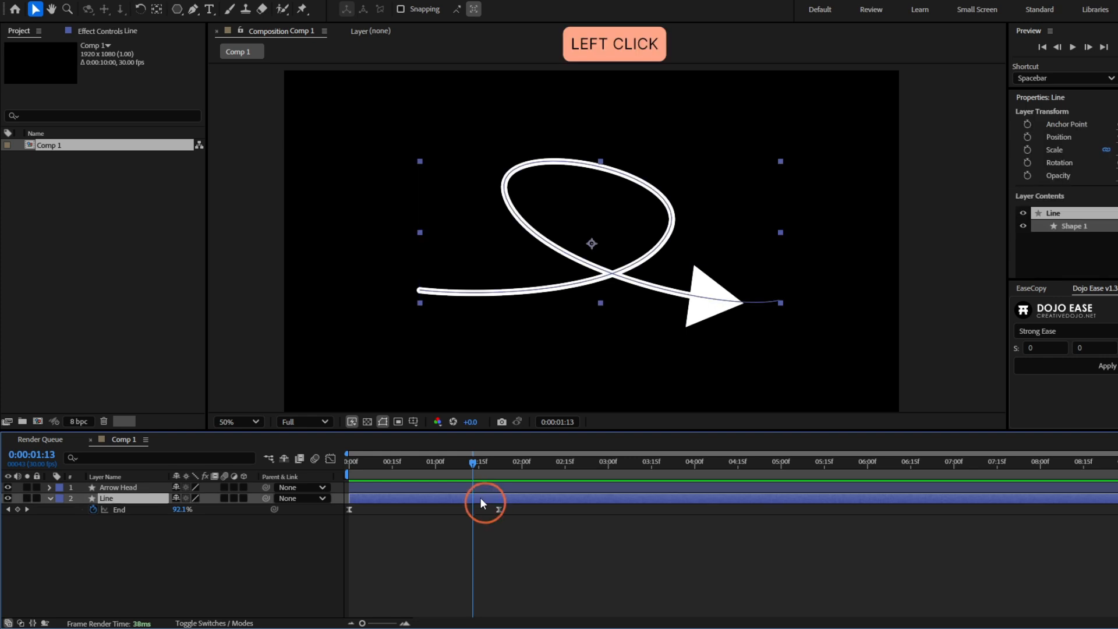
{"action": "key", "text": "u"}
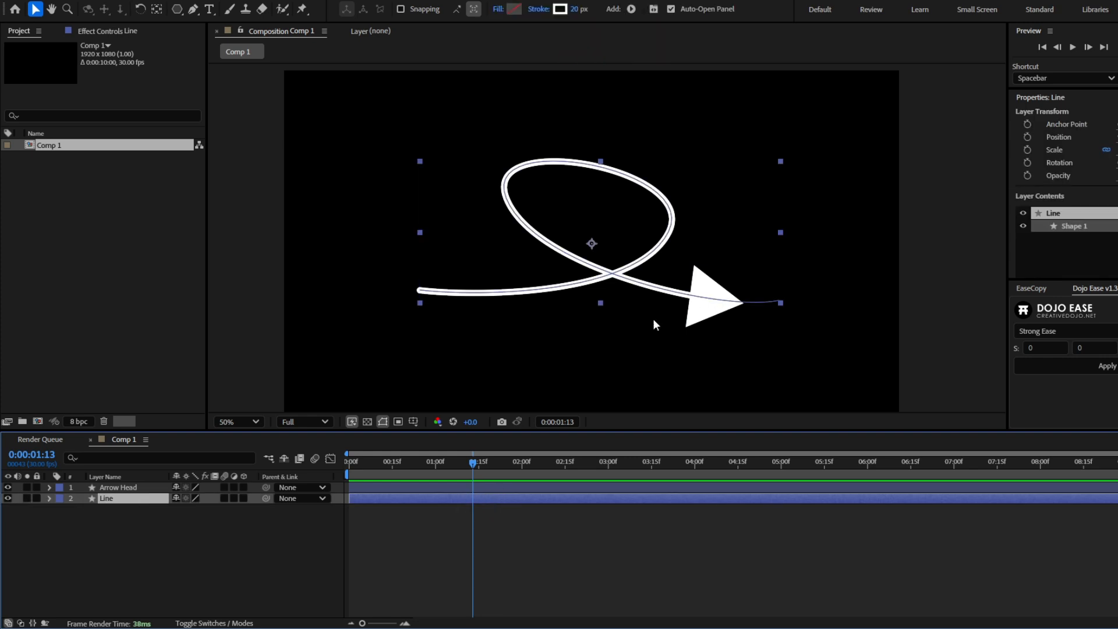
{"action": "key", "text": "g"}
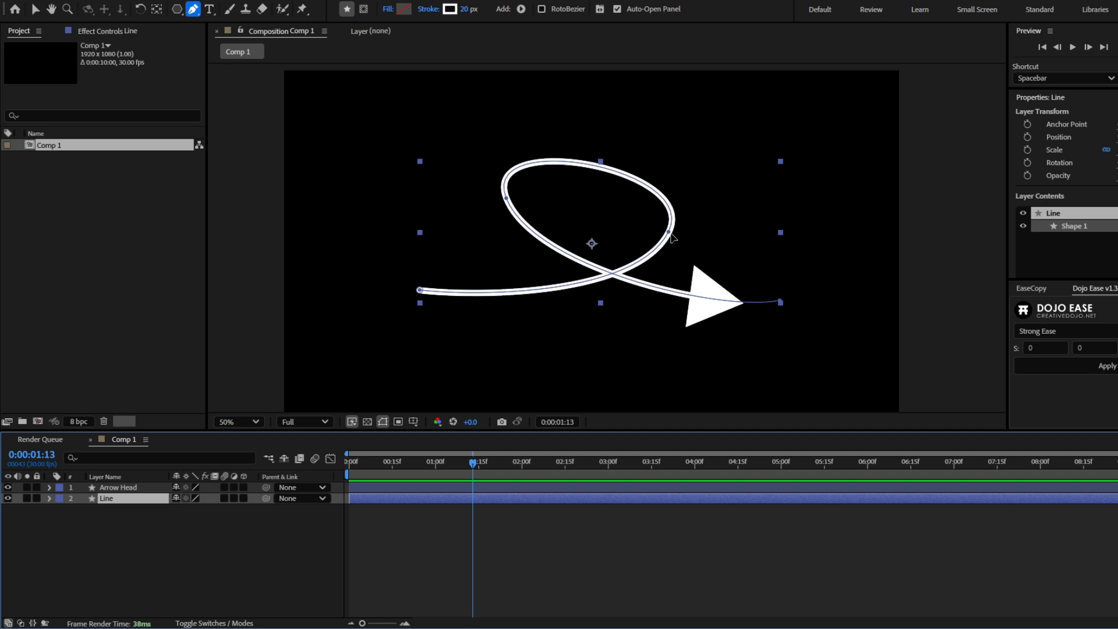
{"action": "left_click", "coordinate": [671, 235]}
{"action": "left_click_drag", "start_coordinate": [671, 235], "coordinate": [673, 187]}
{"action": "left_click_drag", "start_coordinate": [641, 228], "coordinate": [728, 227]}
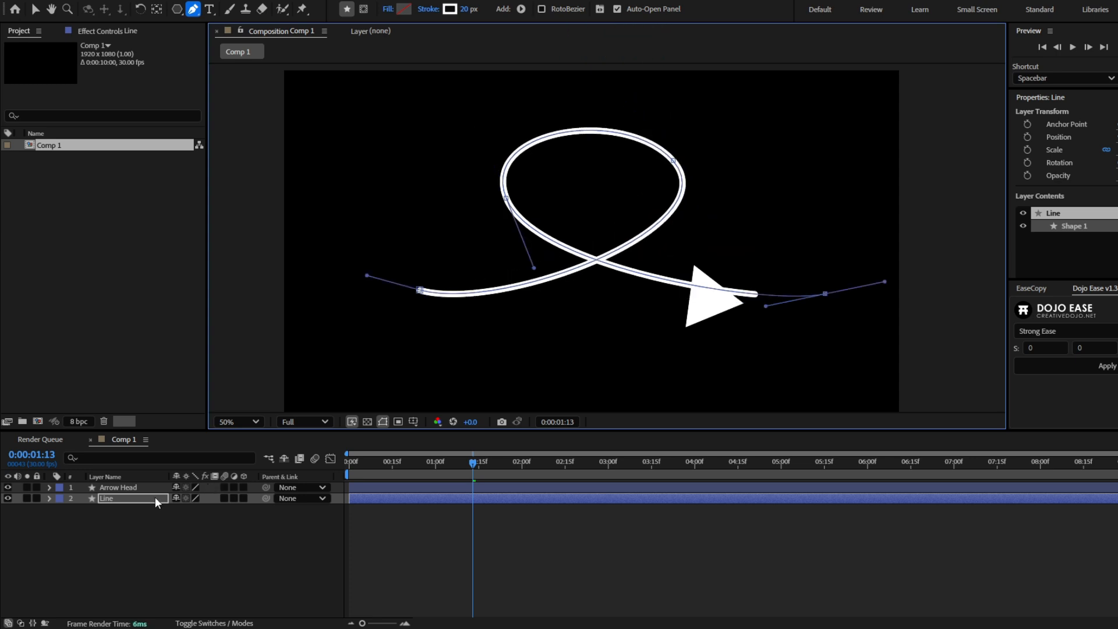
- Filter the timeline for "path" and copy the Path property of the Line layer's Shape 1
{"action": "left_click", "coordinate": [143, 458]}
{"action": "type", "text": "path"}
{"action": "left_click", "coordinate": [138, 540]}
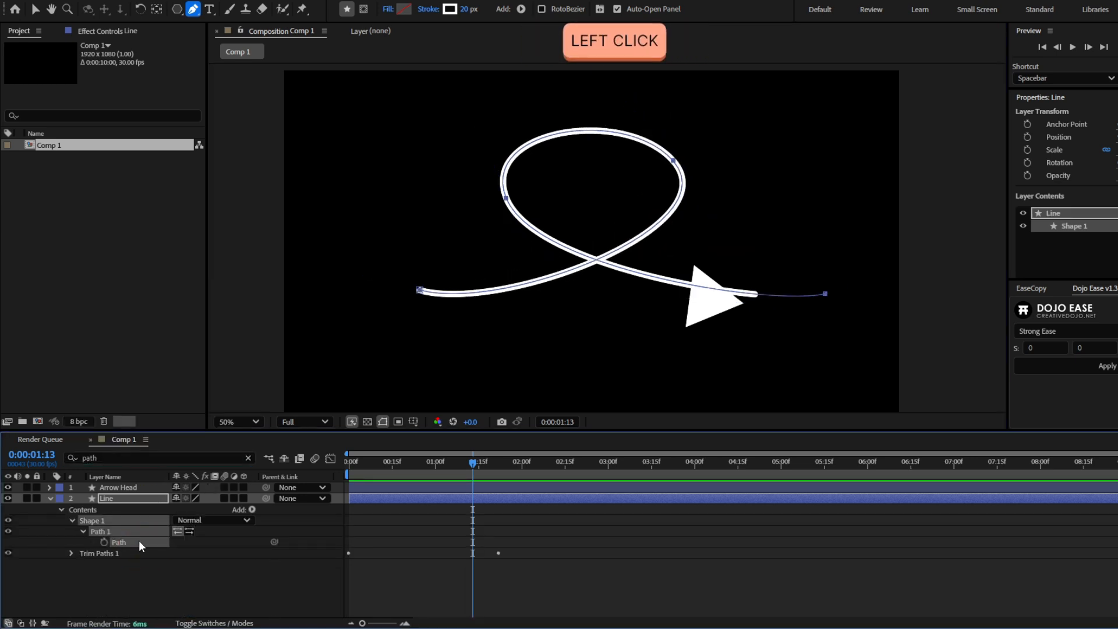
{"action": "key", "text": "ctrl+c"}
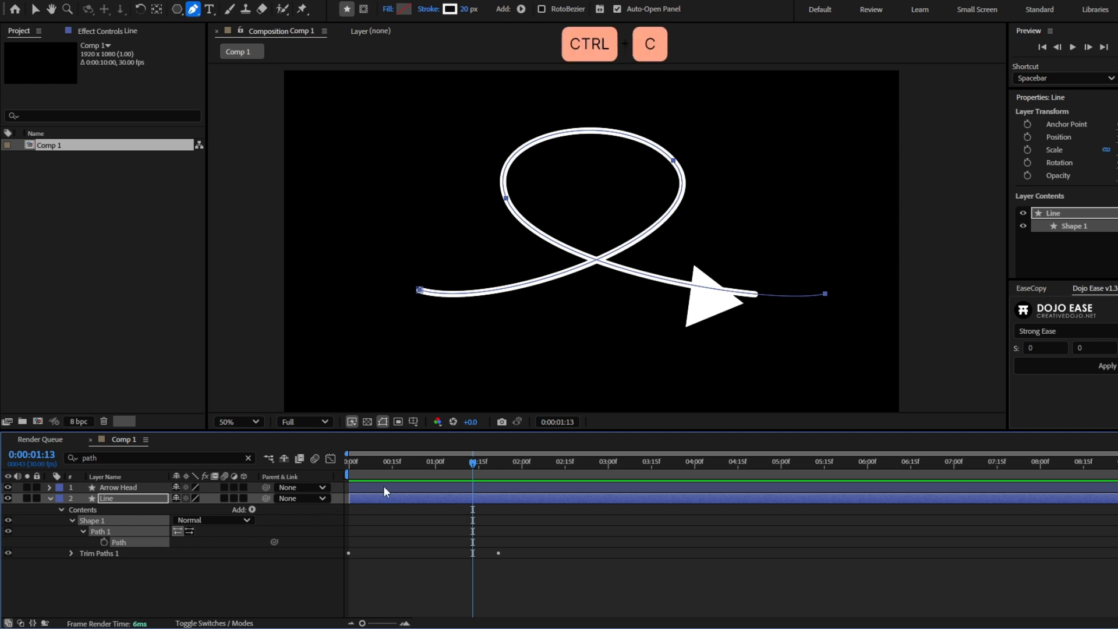
- Delete all existing Position keyframes of the Arrow Head layer
{"action": "left_click", "coordinate": [388, 488]}
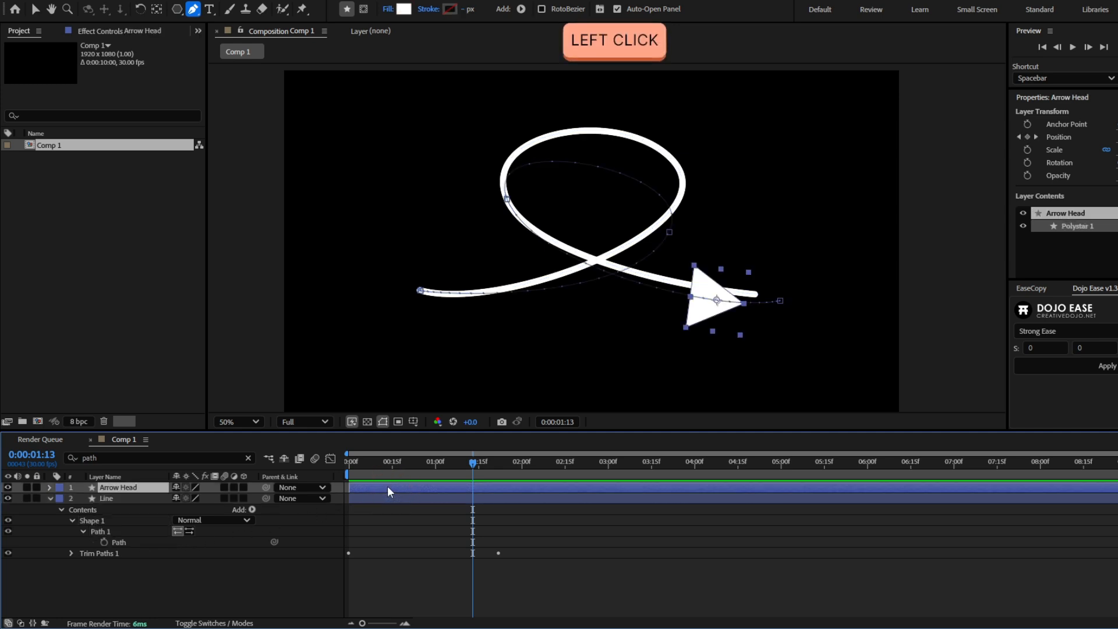
{"action": "key", "text": "p"}
{"action": "left_click_drag", "start_coordinate": [524, 499], "coordinate": [314, 502]}
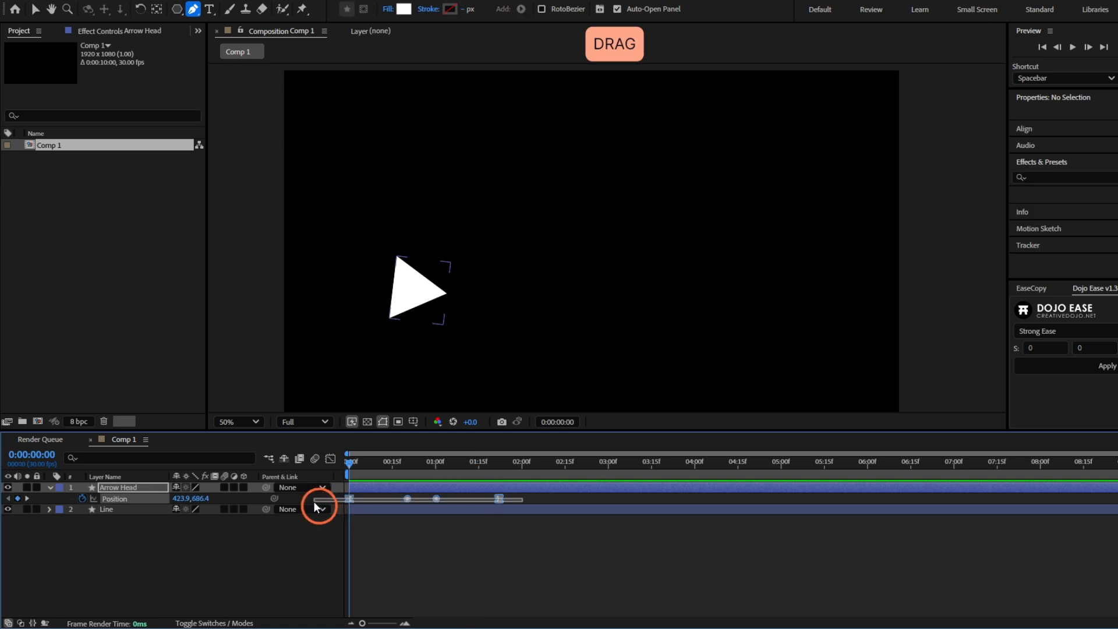
{"action": "key", "text": "Delete"}
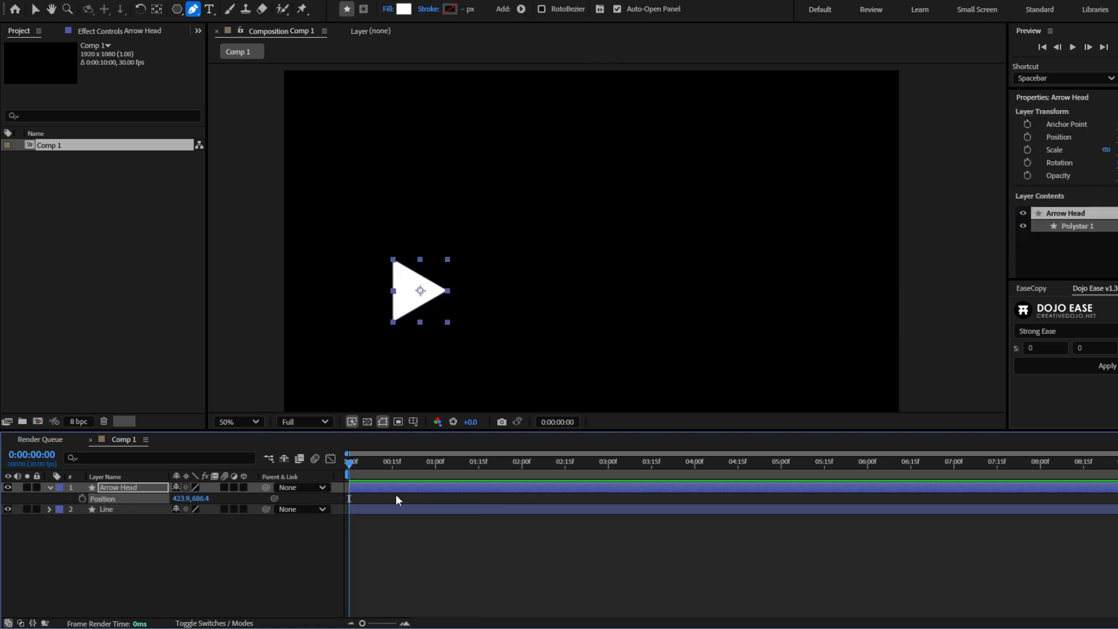
- Paste the copied path into the Arrow Head's Position at 0:00:00:00, compress its keyframes proportionally to match the last End keyframe, and preview
{"action": "key", "text": "ctrl+v"}
{"action": "left_click_drag", "start_coordinate": [556, 500], "coordinate": [282, 500]}
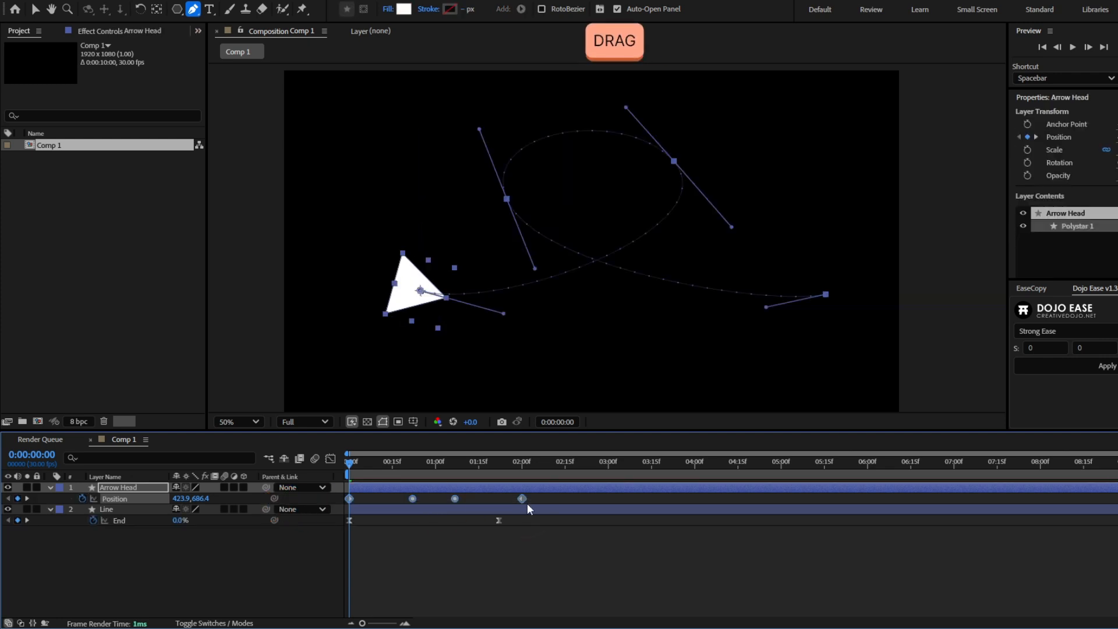
{"action": "left_click_drag", "start_coordinate": [521, 498], "coordinate": [498, 509]}
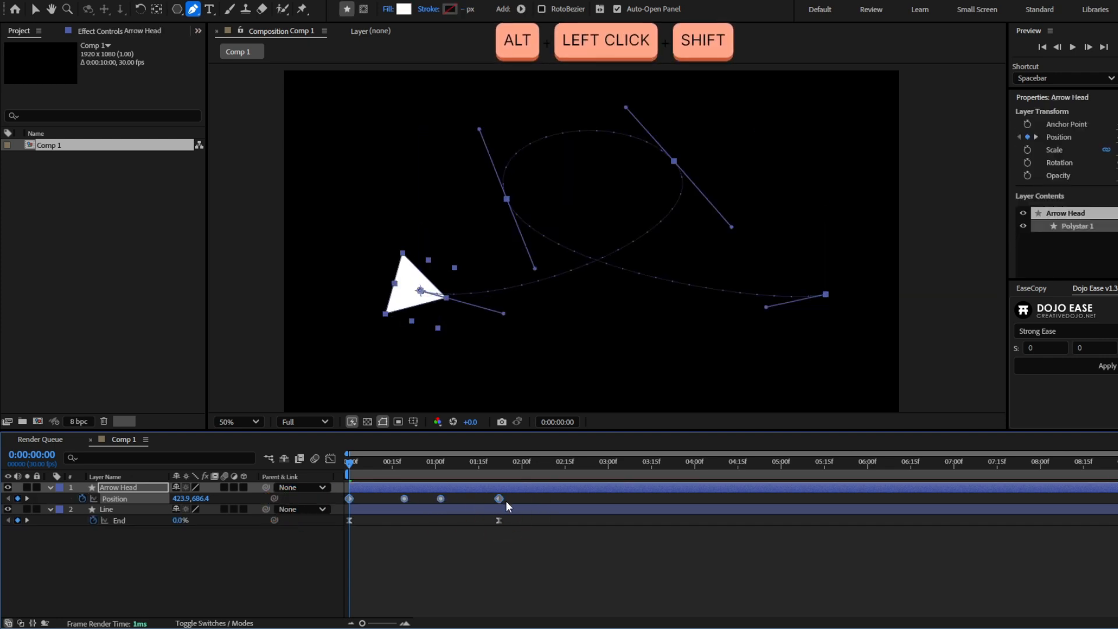
{"action": "left_click", "coordinate": [470, 554]}
{"action": "key", "text": "space"}
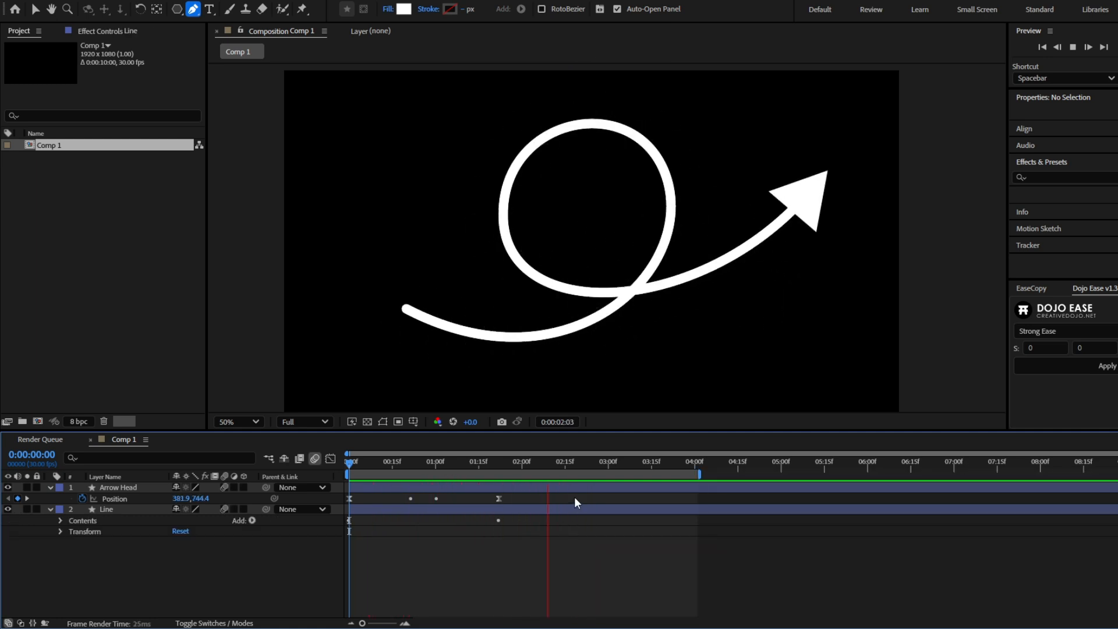
- Reveal the Line layer's Trim Paths 1 properties, and try out a higher Start value and undo it
{"action": "key", "text": "space"}
{"action": "left_click", "coordinate": [60, 520]}
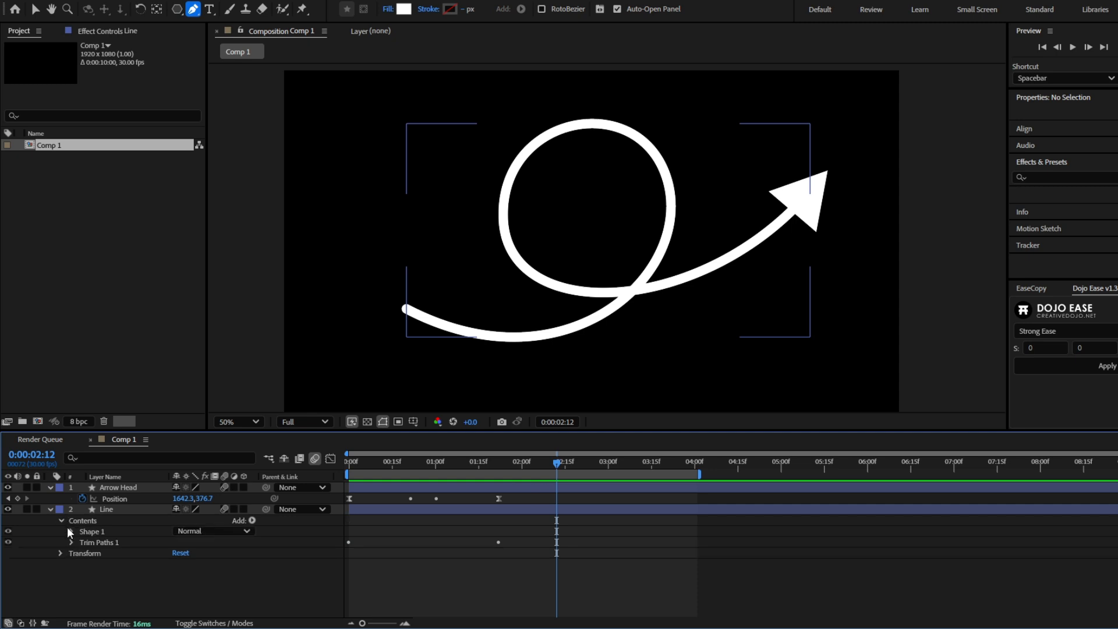
{"action": "left_click", "coordinate": [70, 543]}
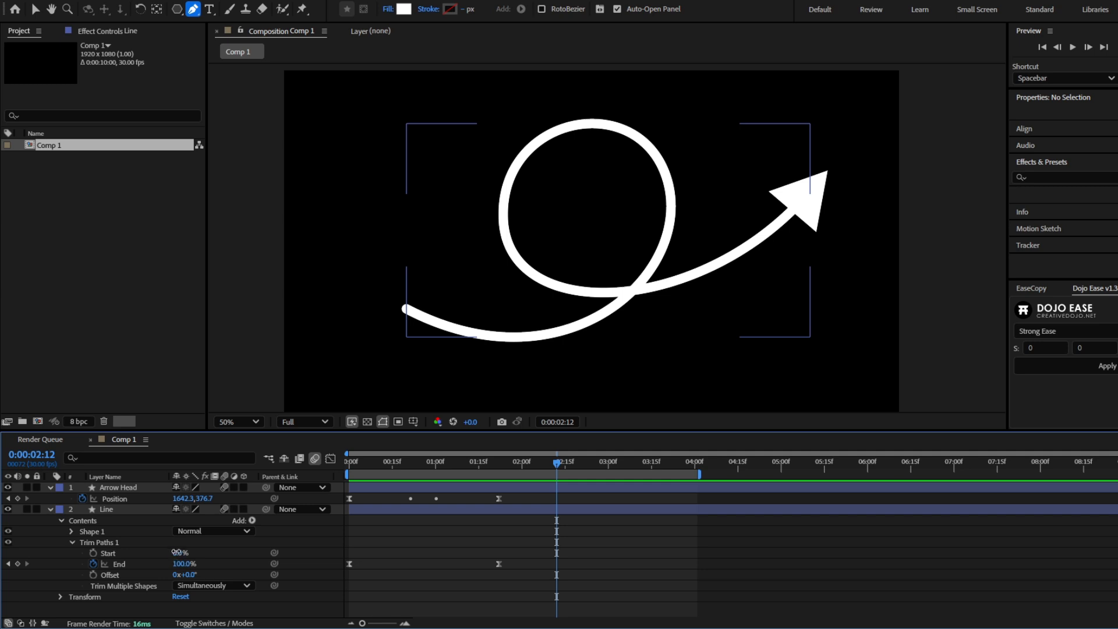
{"action": "left_click_drag", "start_coordinate": [177, 552], "coordinate": [252, 543]}
{"action": "key", "text": "ctrl+z"}
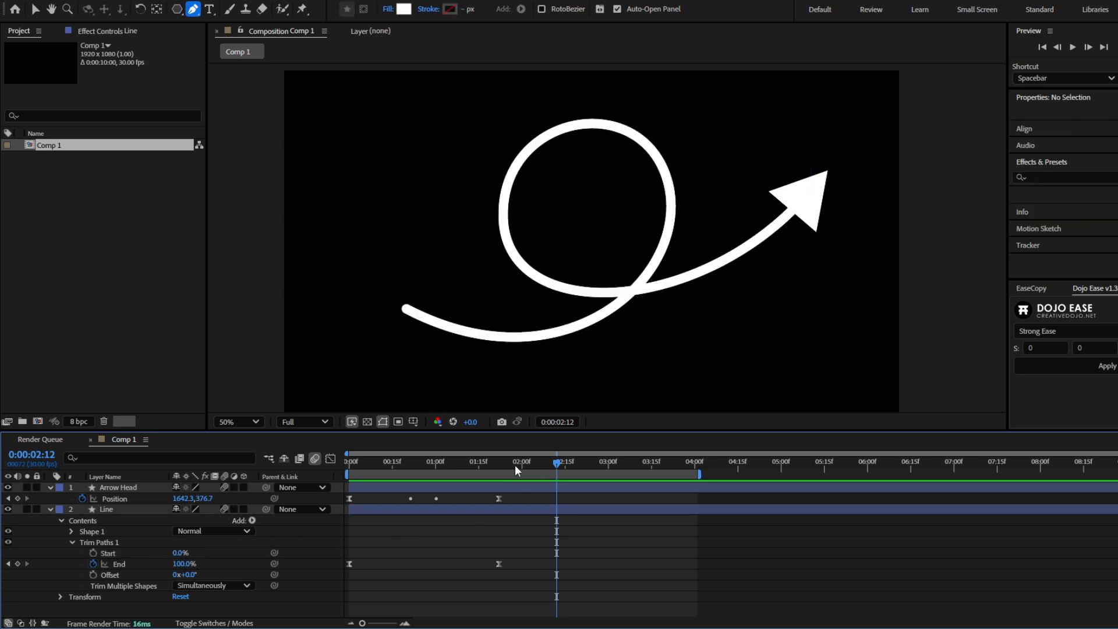
- Keyframe the Line layer's Trim Paths Start from 0% at 0:00:01:22 to 100% at 0:00:02:22
{"action": "left_click", "coordinate": [499, 465]}
{"action": "left_click", "coordinate": [93, 553]}
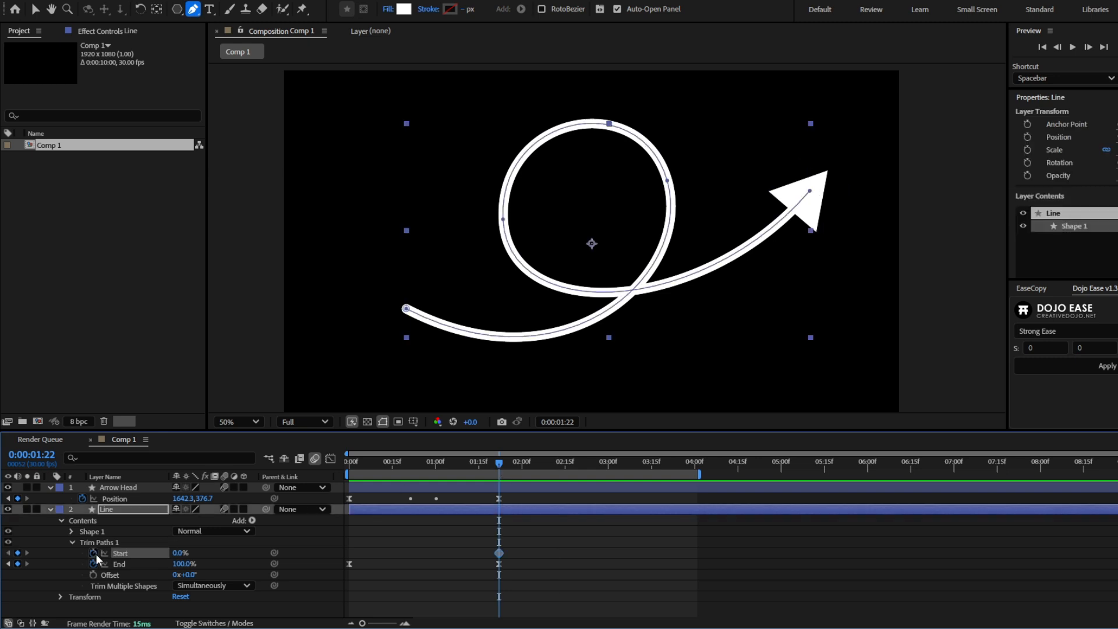
{"action": "left_click_drag", "start_coordinate": [500, 469], "coordinate": [586, 469]}
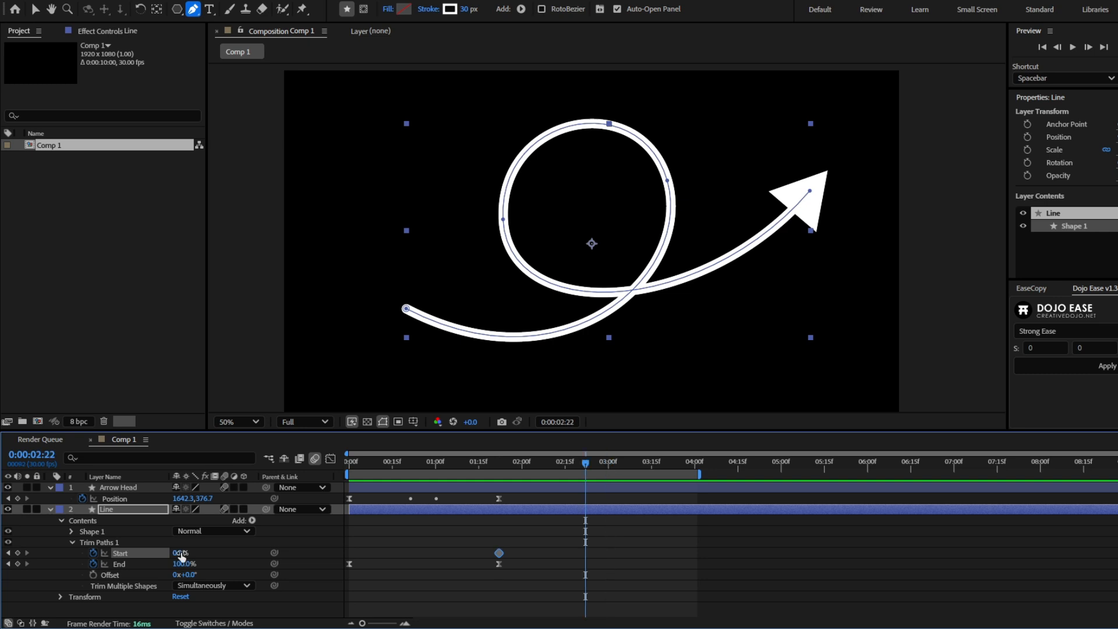
{"action": "left_click_drag", "start_coordinate": [180, 553], "coordinate": [237, 554]}
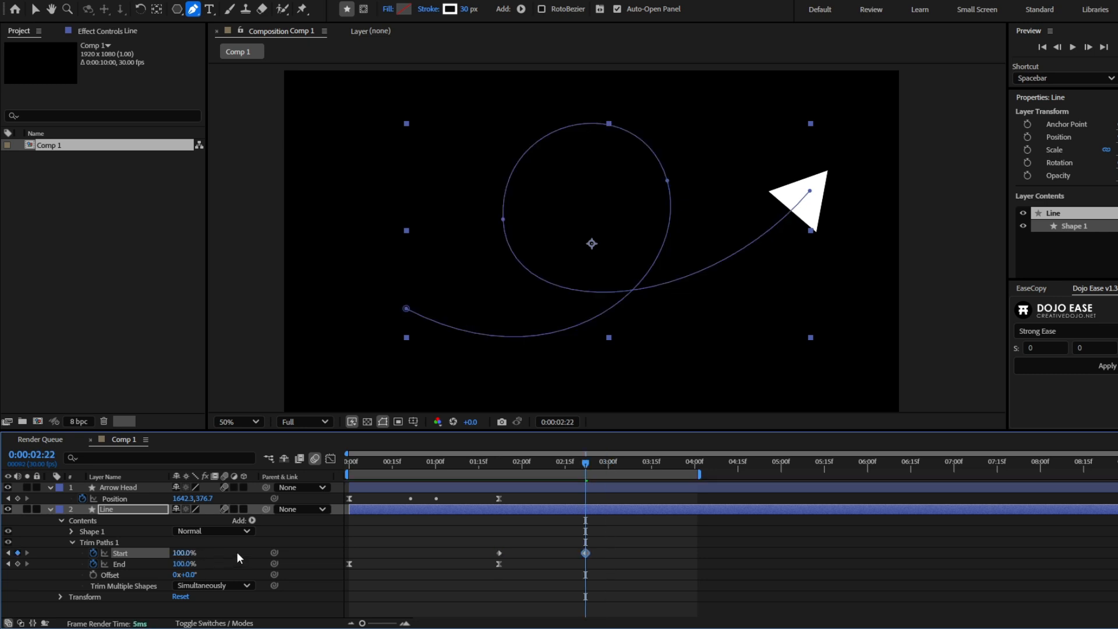
- Apply Easy Ease to both Start keyframes of the Line layer and preview the line's exit
{"action": "left_click", "coordinate": [618, 546]}
{"action": "left_click_drag", "start_coordinate": [618, 547], "coordinate": [486, 554]}
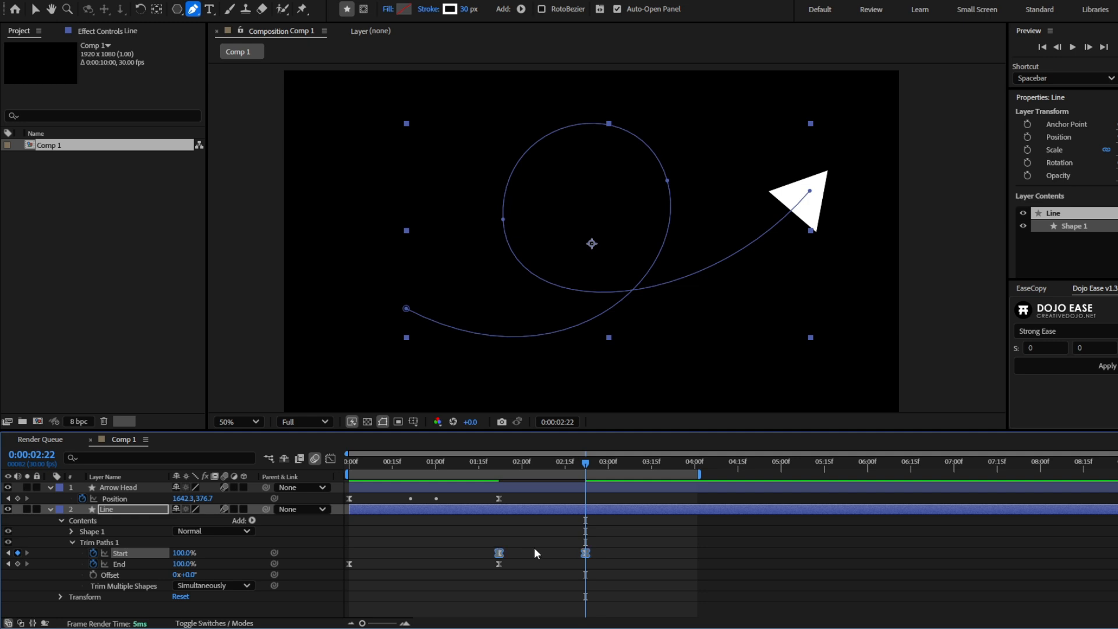
{"action": "left_click", "coordinate": [547, 534]}
{"action": "key", "text": "space"}
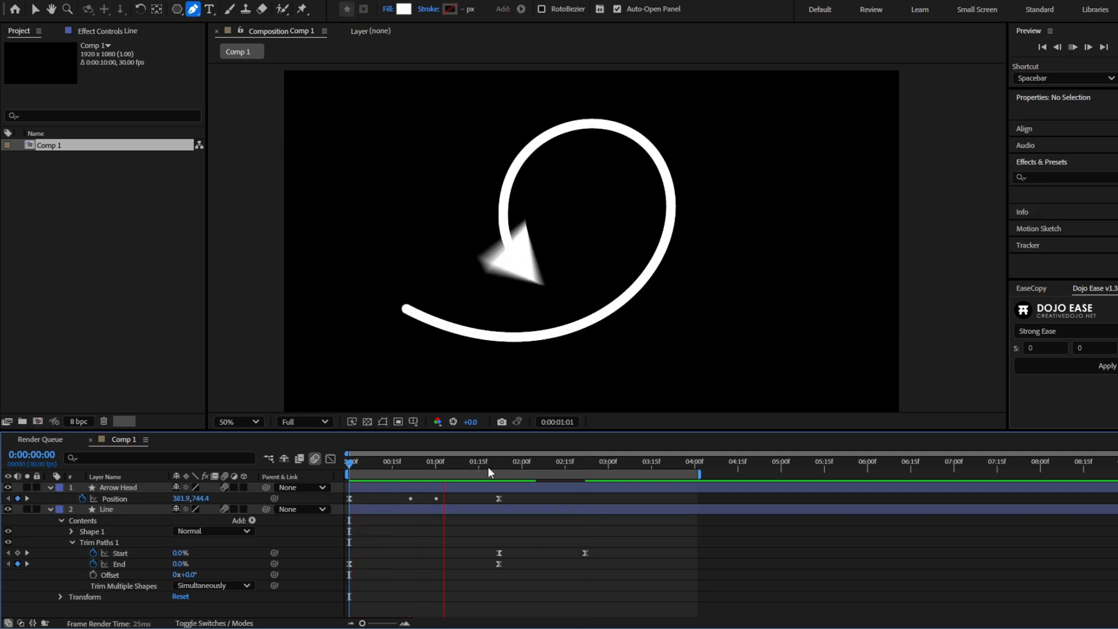
{"action": "key", "text": "space"}
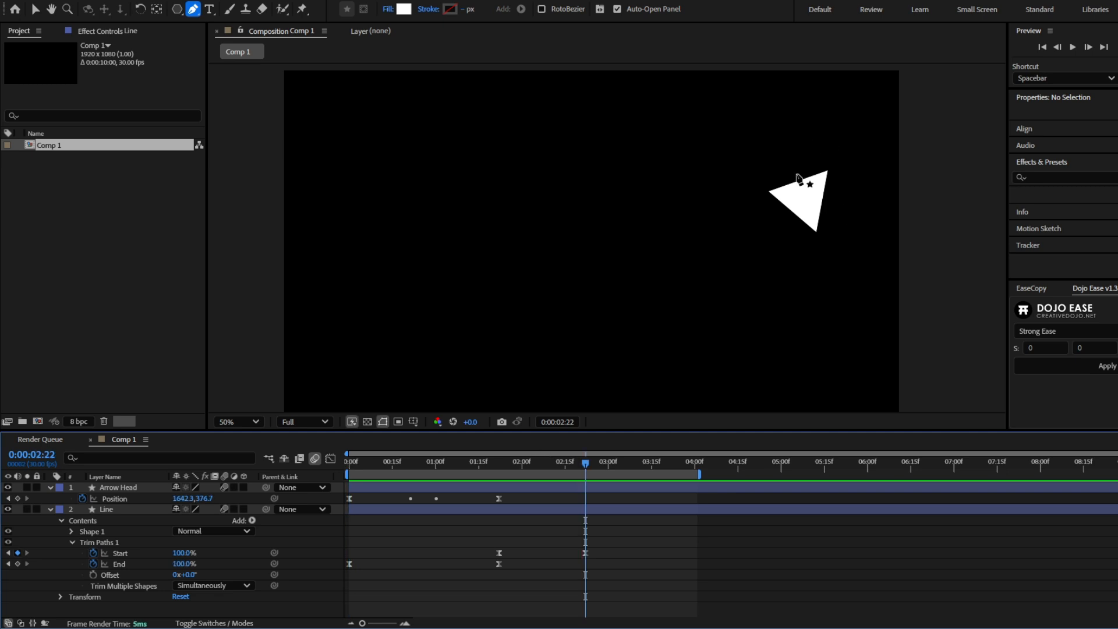
- Keyframe the Arrow Head's Scale from 100% at about 0:00:02:15 to 0% at 0:00:02:25
{"action": "key", "text": "v"}
{"action": "left_click", "coordinate": [818, 202]}
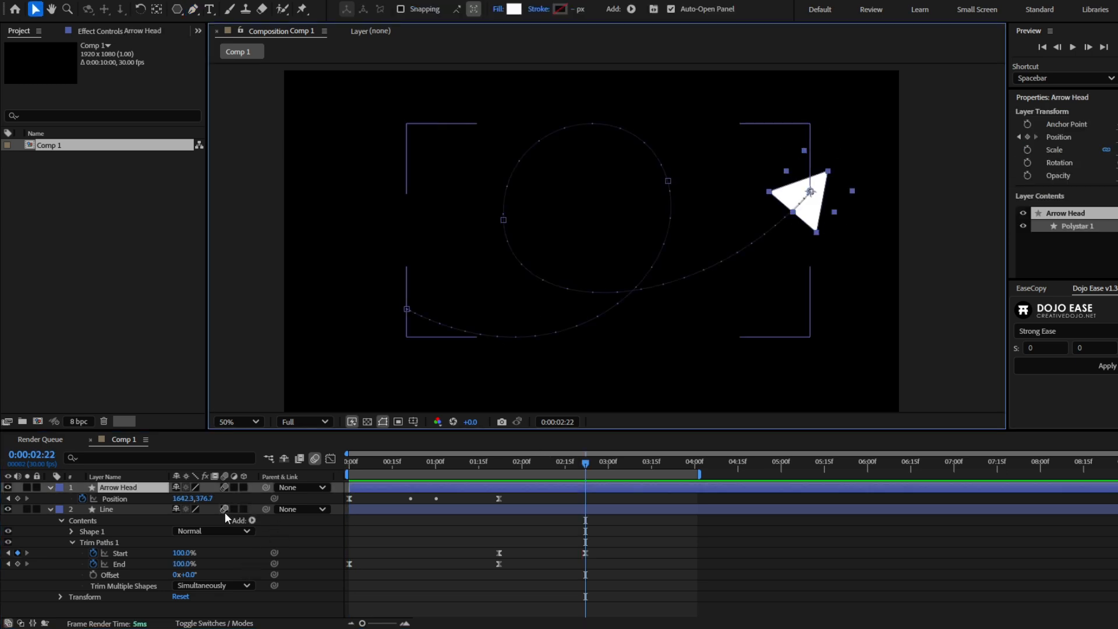
{"action": "key", "text": "s"}
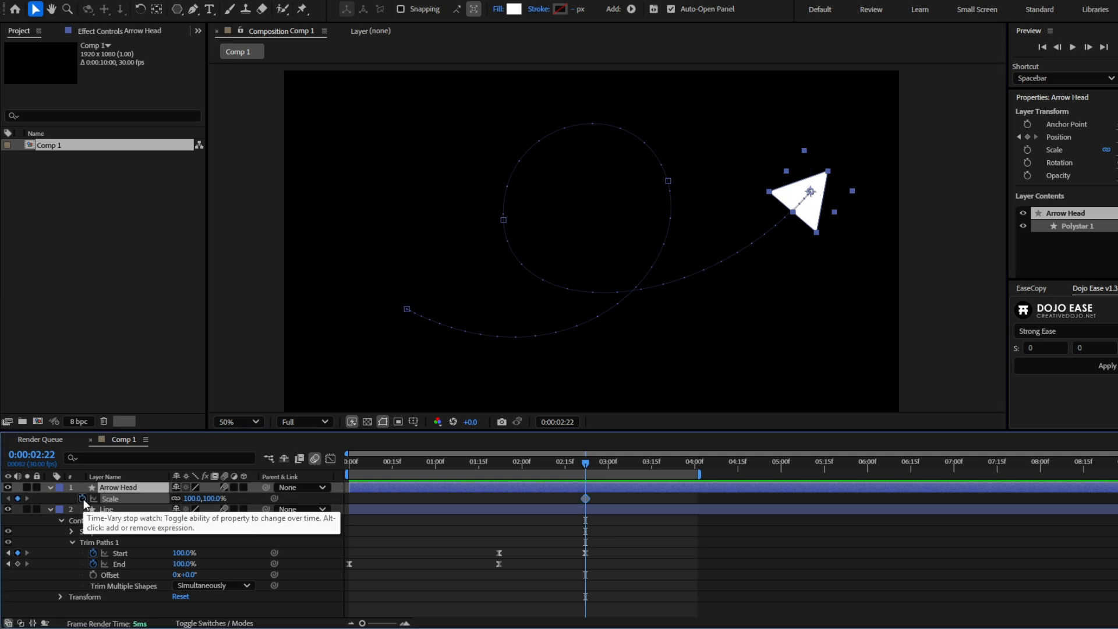
{"action": "left_click", "coordinate": [83, 498]}
{"action": "mouse_move", "coordinate": [585, 466]}
{"action": "left_mouse_down"}
{"action": "mouse_move", "coordinate": [565, 470]}
{"action": "mouse_move", "coordinate": [572, 502]}
{"action": "mouse_move", "coordinate": [592, 458]}
{"action": "left_mouse_up"}
{"action": "left_click", "coordinate": [577, 464]}
{"action": "left_click", "coordinate": [213, 498]}
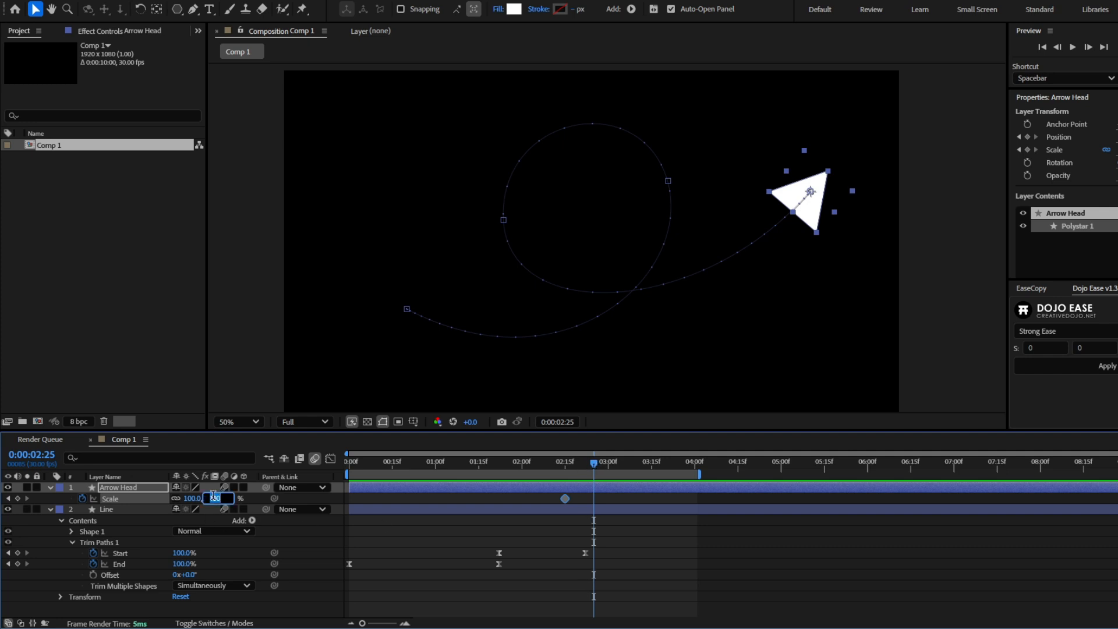
{"action": "type", "text": "0"}
{"action": "key", "text": "Return"}
- Apply Easy Ease to both Scale keyframes of the Arrow Head and preview the animation from the start
{"action": "left_click_drag", "start_coordinate": [633, 524], "coordinate": [552, 487]}
{"action": "key", "text": "F9"}
{"action": "left_click", "coordinate": [541, 532]}
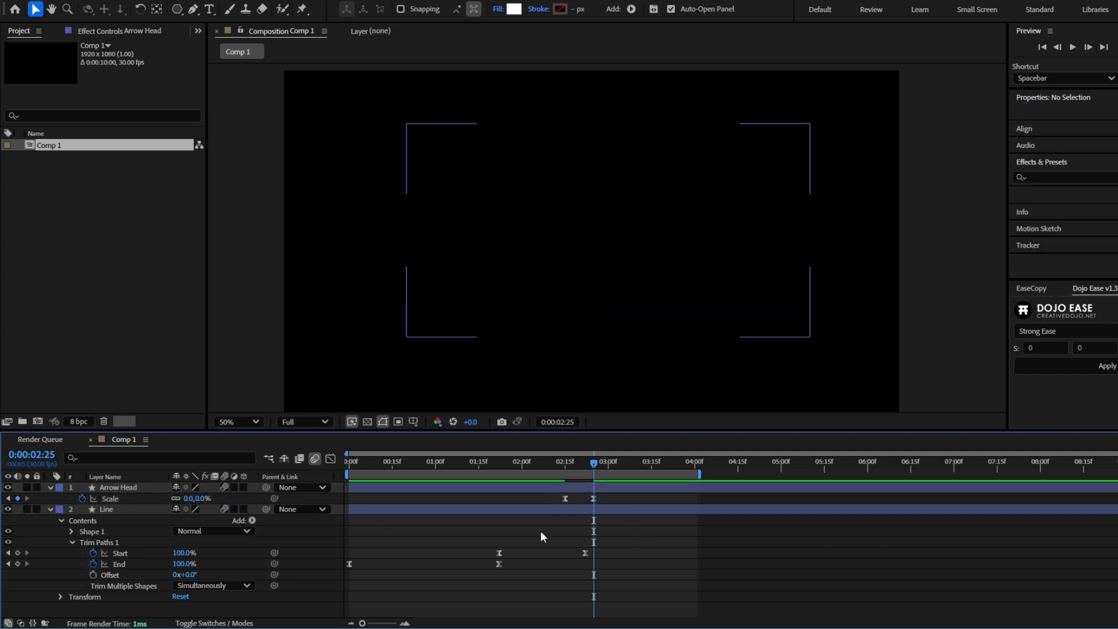
{"action": "left_click", "coordinate": [490, 464]}
{"action": "key", "text": "space"}
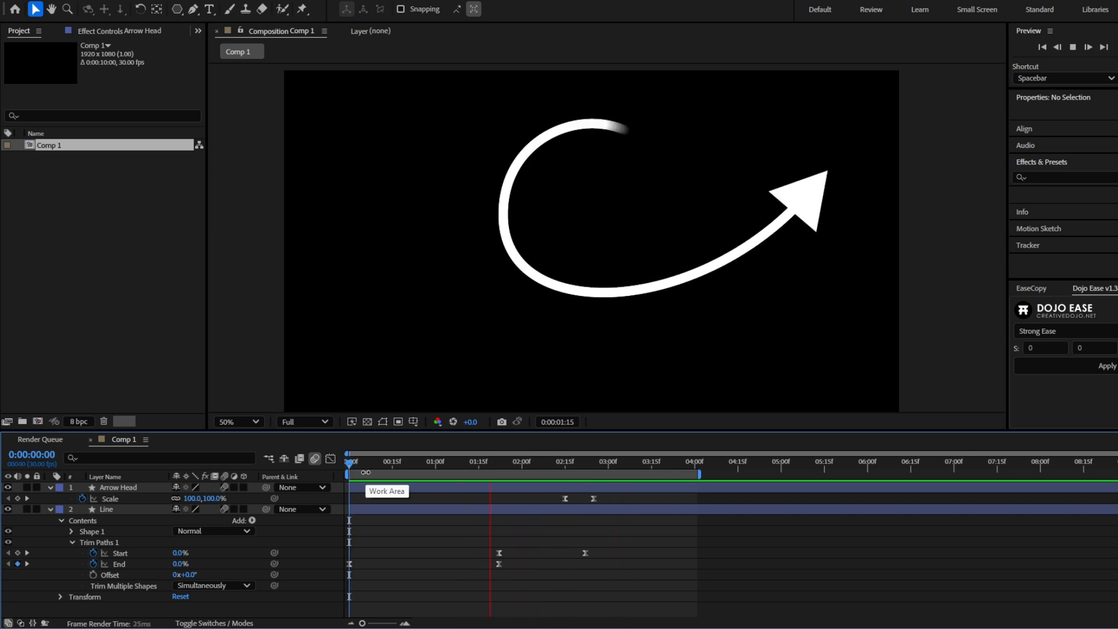
{"action": "key", "text": "space"}
- Show the keyframed properties of both layers and delay all their keyframes so the first ones sit at about 0:00:00:10
{"action": "left_click", "coordinate": [433, 464]}
{"action": "left_click", "coordinate": [457, 509]}
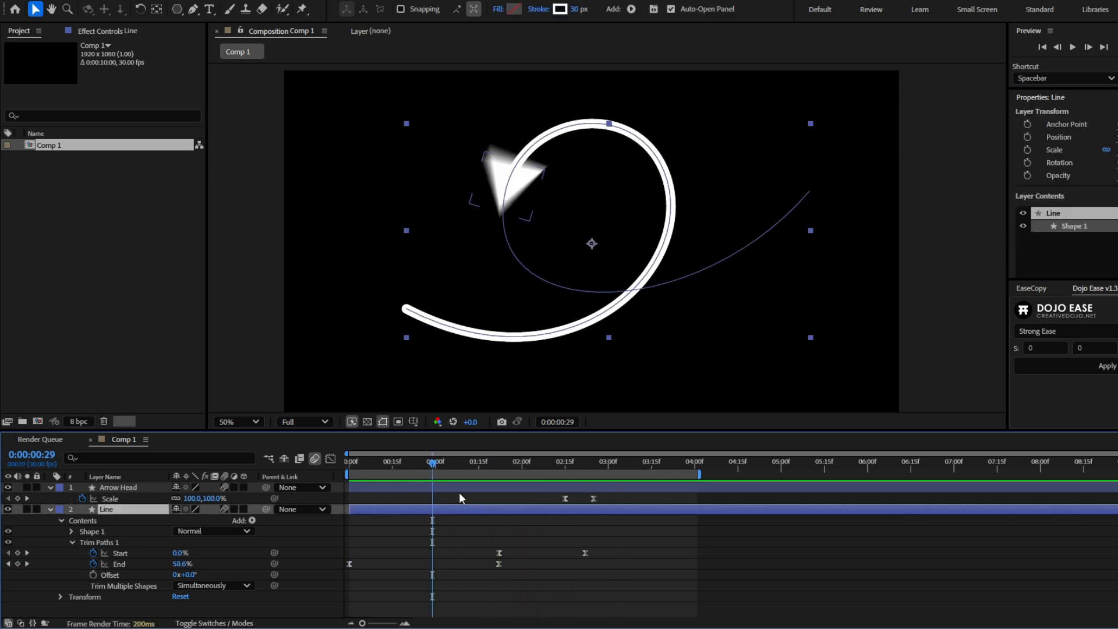
{"action": "left_click", "coordinate": [460, 487], "text": "ctrl"}
{"action": "key", "text": "u"}
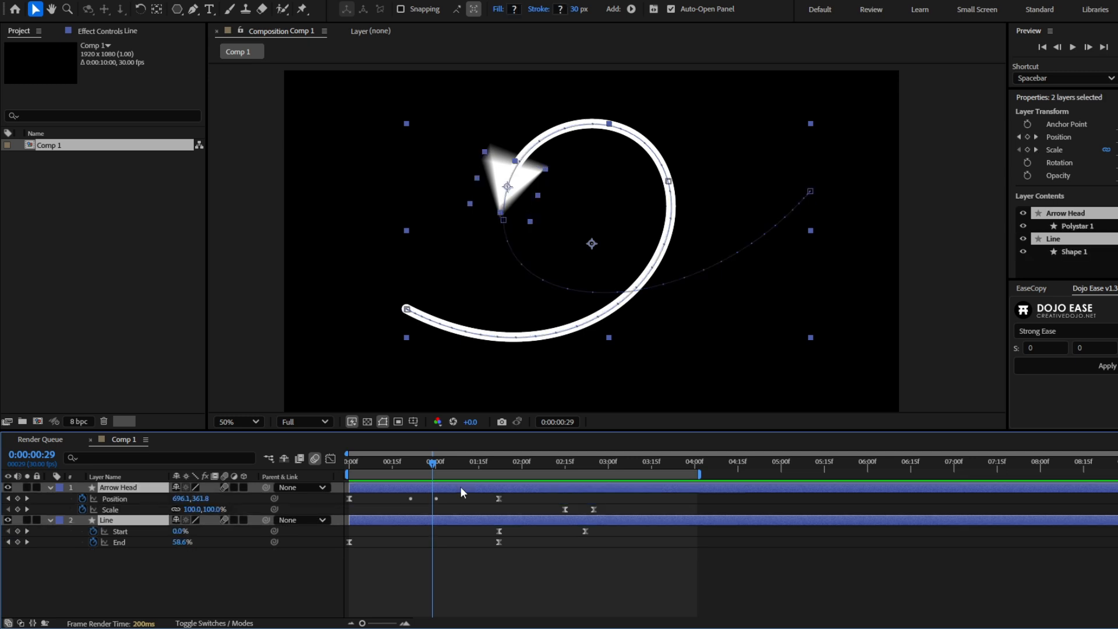
{"action": "left_click_drag", "start_coordinate": [649, 556], "coordinate": [378, 502]}
{"action": "left_click", "coordinate": [682, 503]}
- Duplicate the Arrow Head's two Scale keyframes at 0:00:00:00 and time-reverse the duplicated pair
{"action": "key", "text": "Home"}
{"action": "left_click_drag", "start_coordinate": [646, 500], "coordinate": [574, 509]}
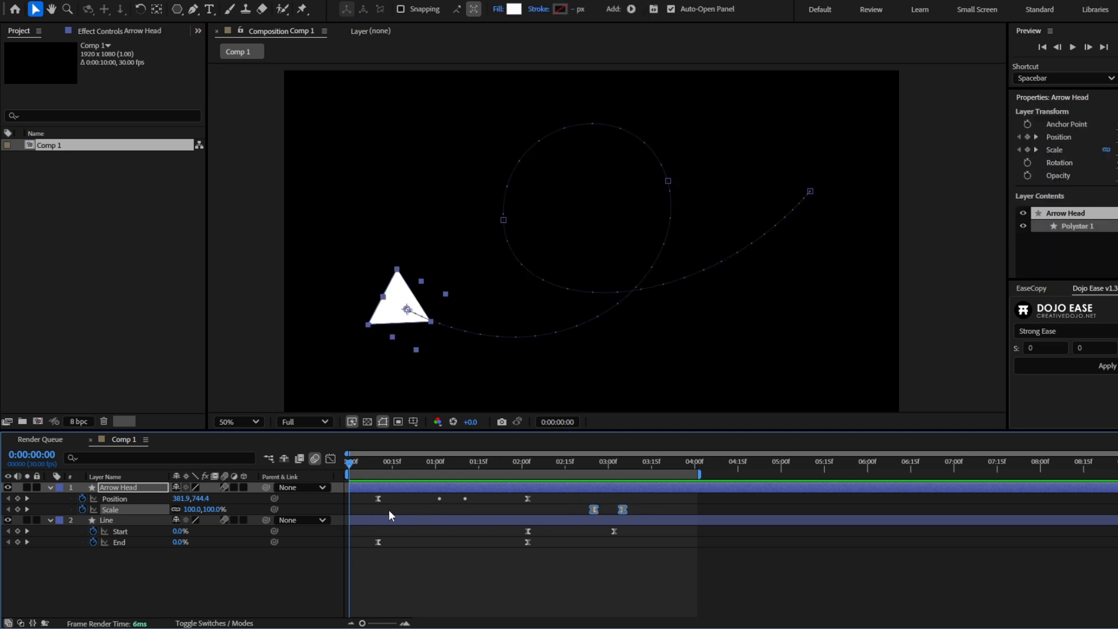
{"action": "key", "text": "ctrl+v"}
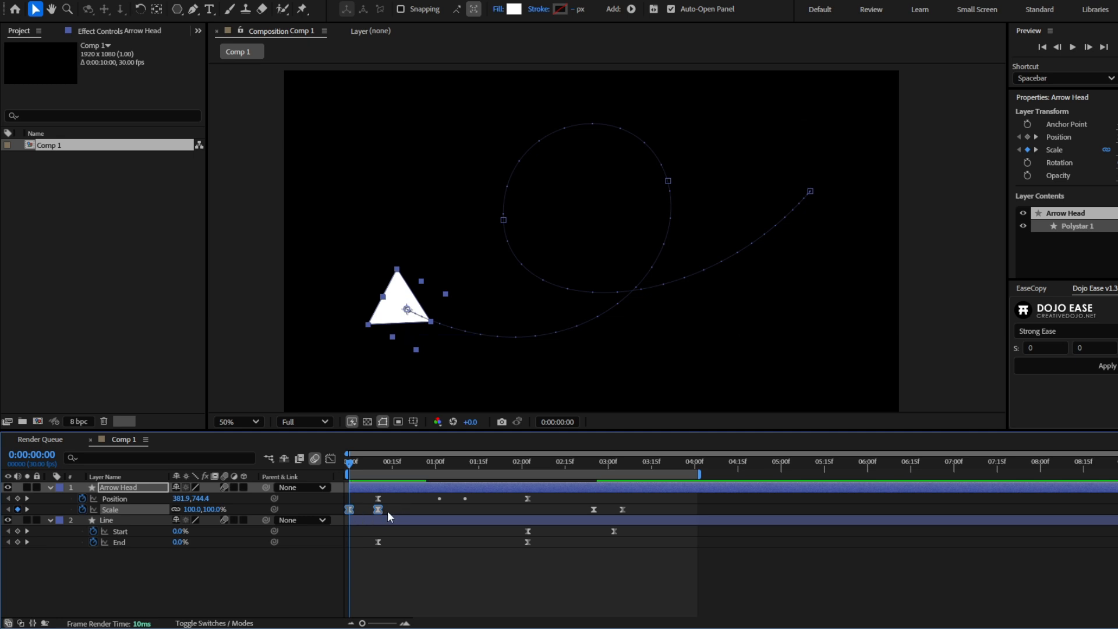
{"action": "right_click", "coordinate": [379, 509]}
{"action": "mouse_move", "coordinate": [422, 502]}
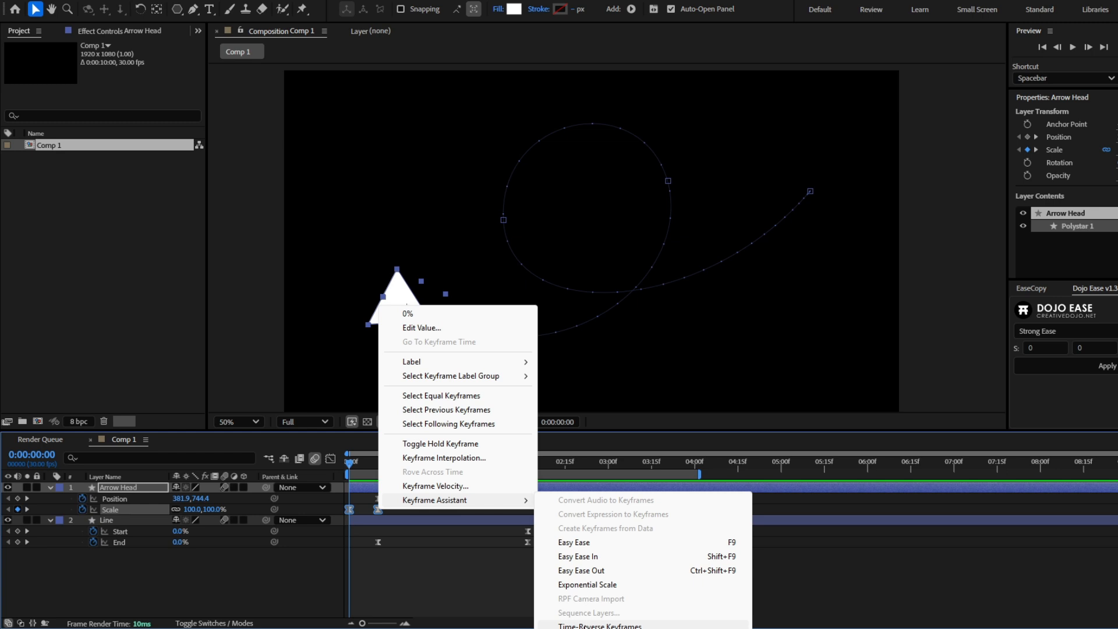
{"action": "left_click", "coordinate": [585, 626]}
- Shift all keyframes except the opening Scale pair about 3 frames earlier, starting the motion at about 0:00:00:07, and preview the animation
{"action": "left_click", "coordinate": [410, 592]}
{"action": "left_click_drag", "start_coordinate": [350, 463], "coordinate": [368, 499]}
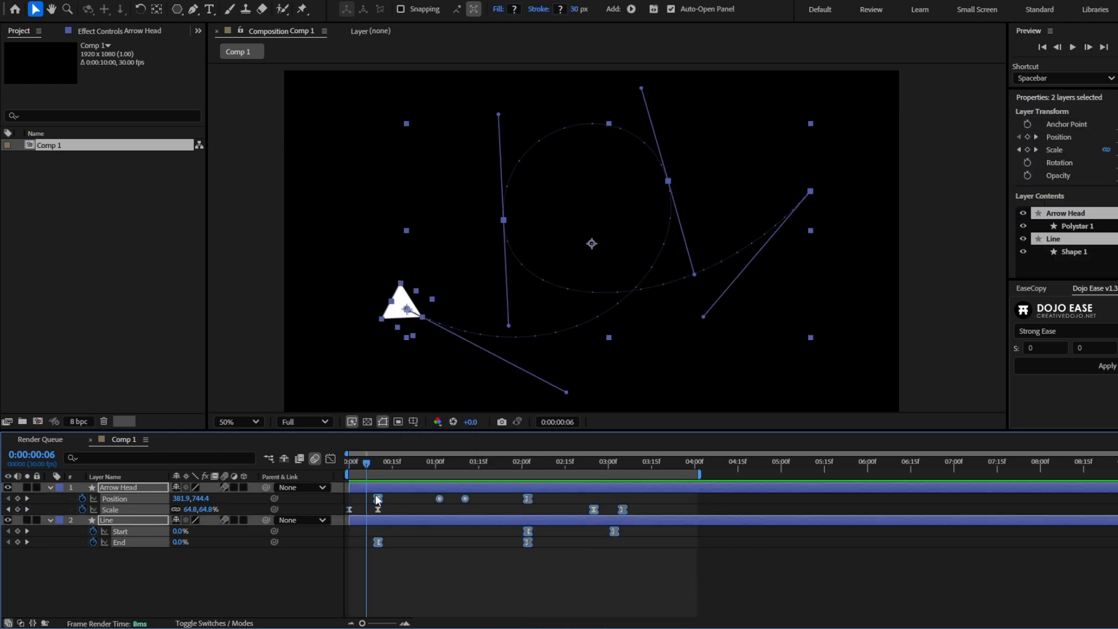
{"action": "key", "text": "F2"}
{"action": "key", "text": "space"}
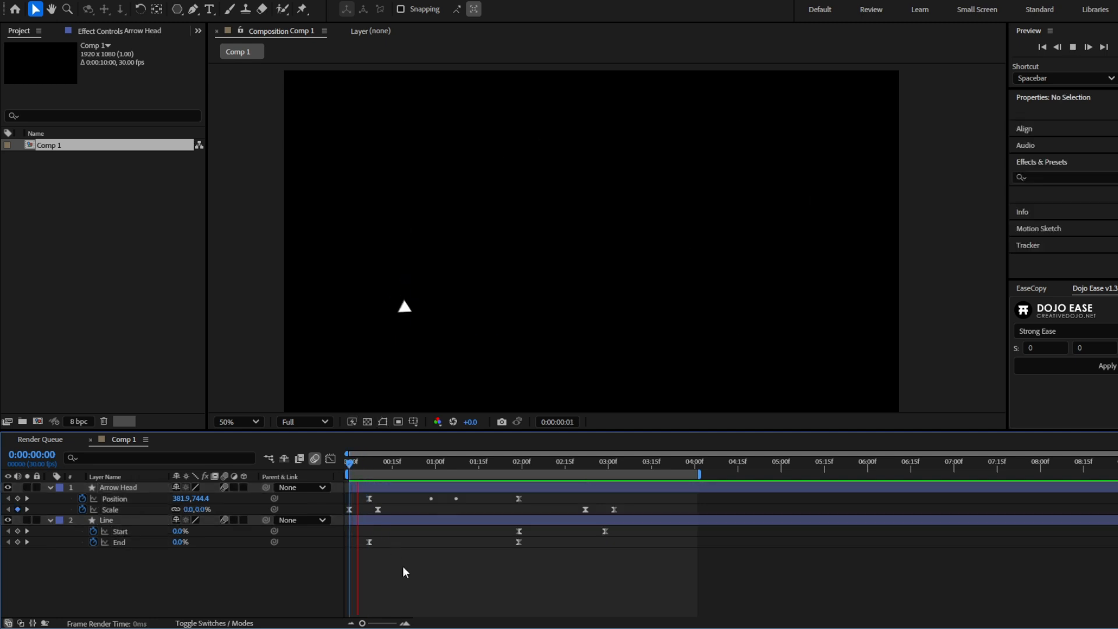